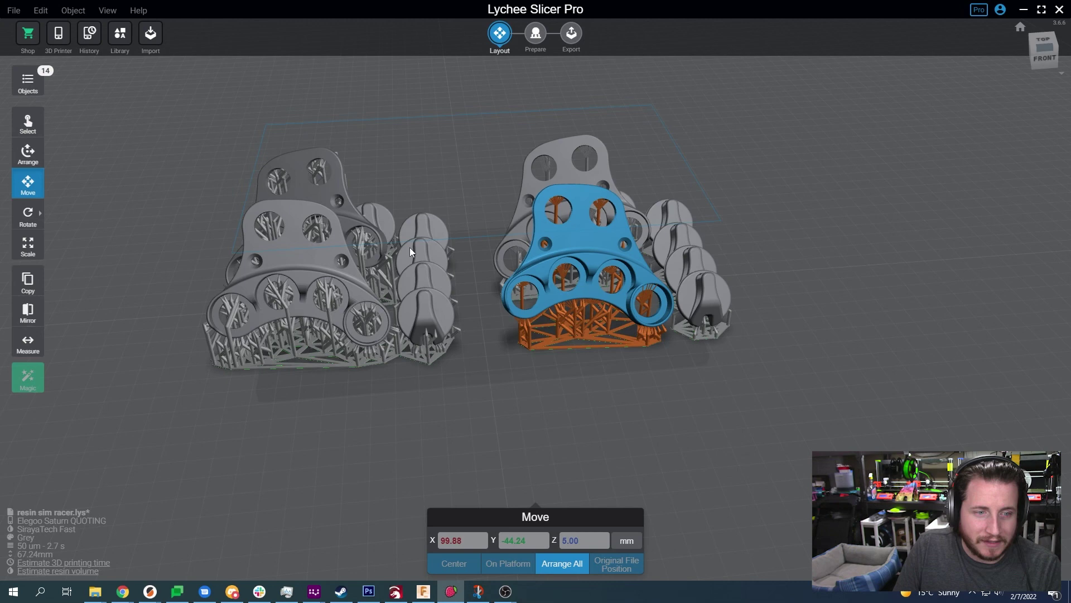
Tilt the left button plate to an angle with the Rotate tool.
{"action": "left_click_drag", "start_coordinate": [332, 327], "coordinate": [496, 413]}
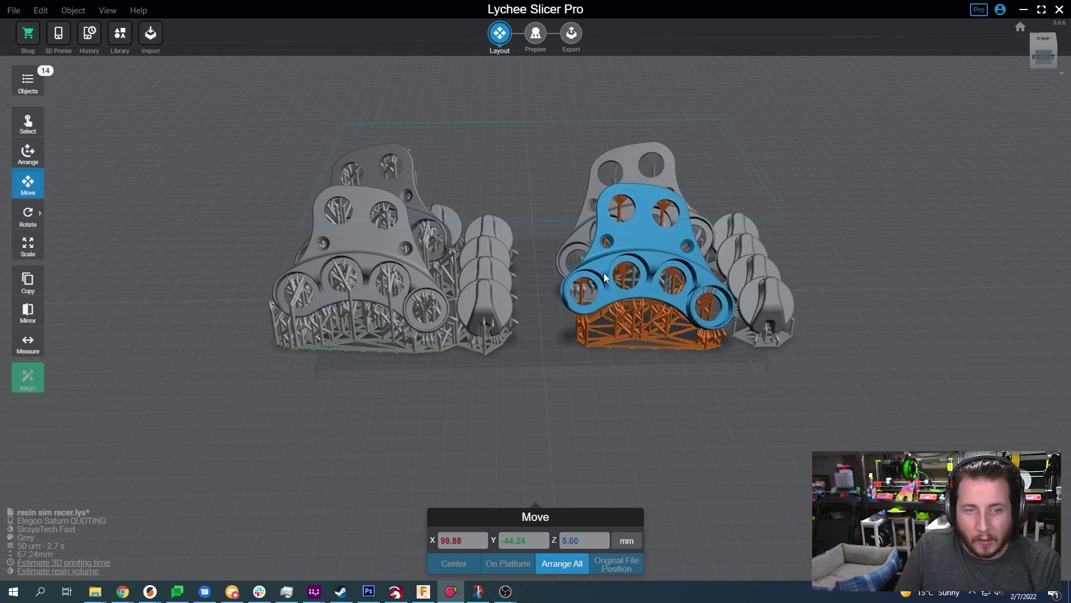
{"action": "scroll", "coordinate": [663, 431], "scroll_direction": "up", "scroll_amount": 3}
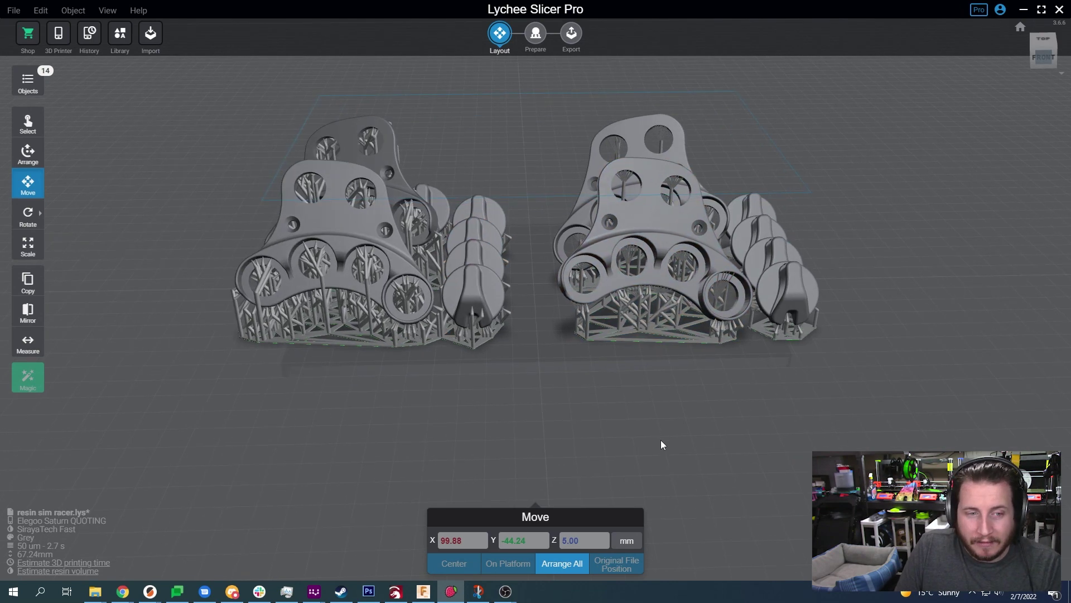
{"action": "left_click_drag", "start_coordinate": [680, 477], "coordinate": [639, 453]}
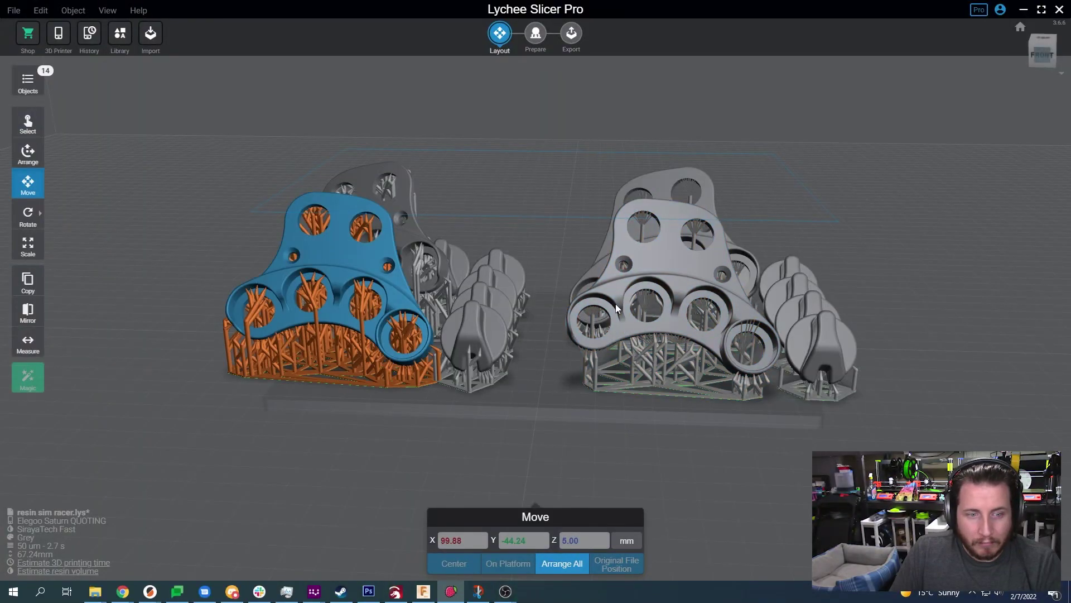
{"action": "left_click", "coordinate": [414, 483]}
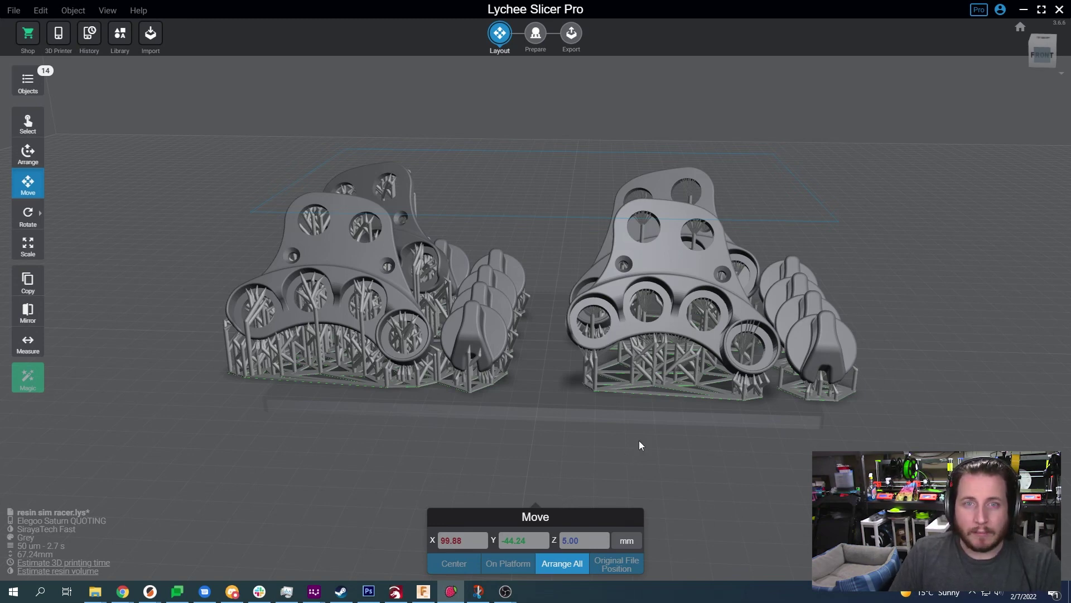
{"action": "left_click_drag", "start_coordinate": [639, 445], "coordinate": [492, 402]}
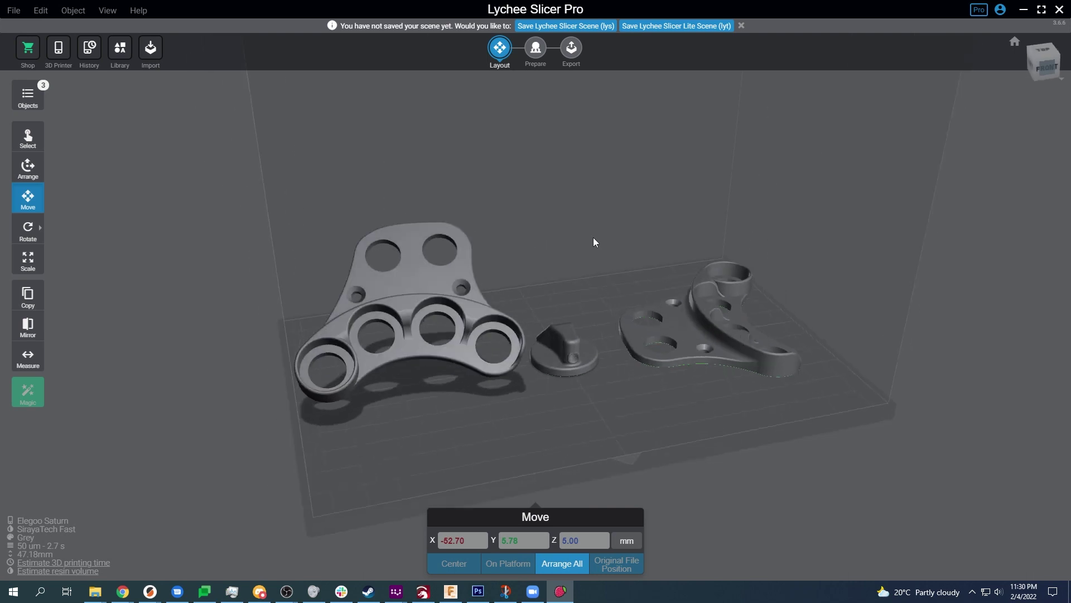
{"action": "left_click_drag", "start_coordinate": [594, 243], "coordinate": [521, 270]}
{"action": "scroll", "coordinate": [521, 270], "scroll_direction": "up", "scroll_amount": 2}
{"action": "left_click_drag", "start_coordinate": [600, 285], "coordinate": [258, 339]}
{"action": "left_click", "coordinate": [456, 375]}
{"action": "left_click", "coordinate": [28, 229]}
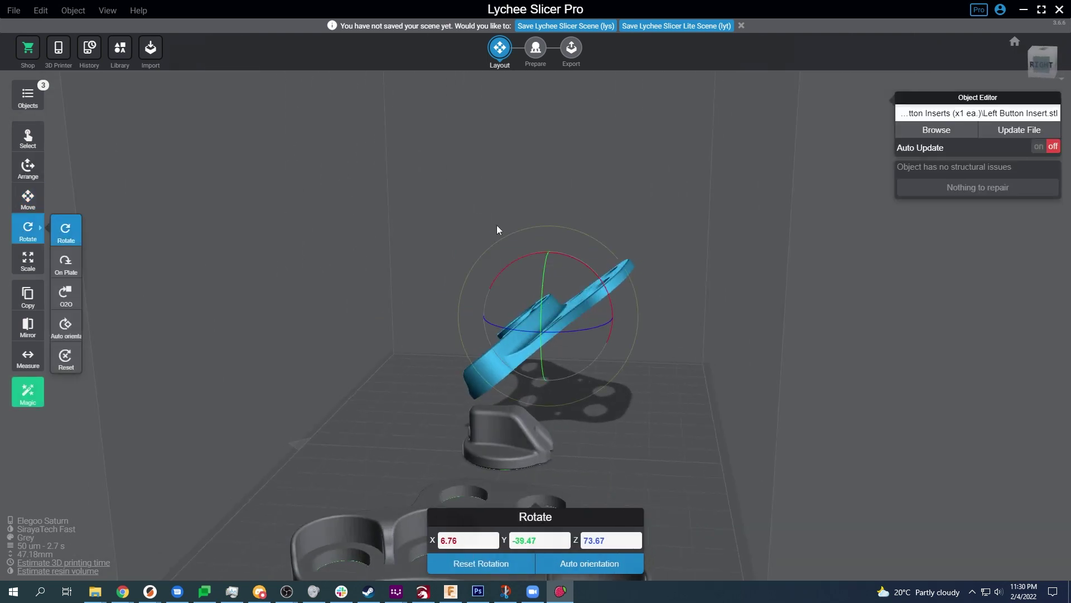
{"action": "left_click_drag", "start_coordinate": [498, 229], "coordinate": [547, 408]}
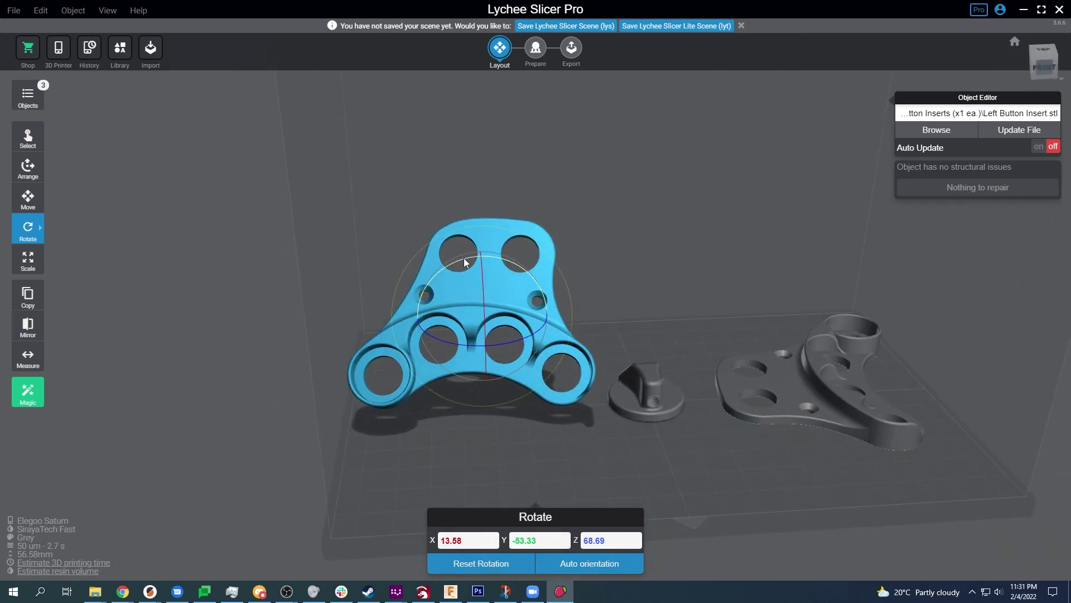
{"action": "mouse_move", "coordinate": [462, 264]}
{"action": "left_mouse_down"}
{"action": "mouse_move", "coordinate": [486, 288]}
{"action": "mouse_move", "coordinate": [462, 266]}
{"action": "left_mouse_up"}
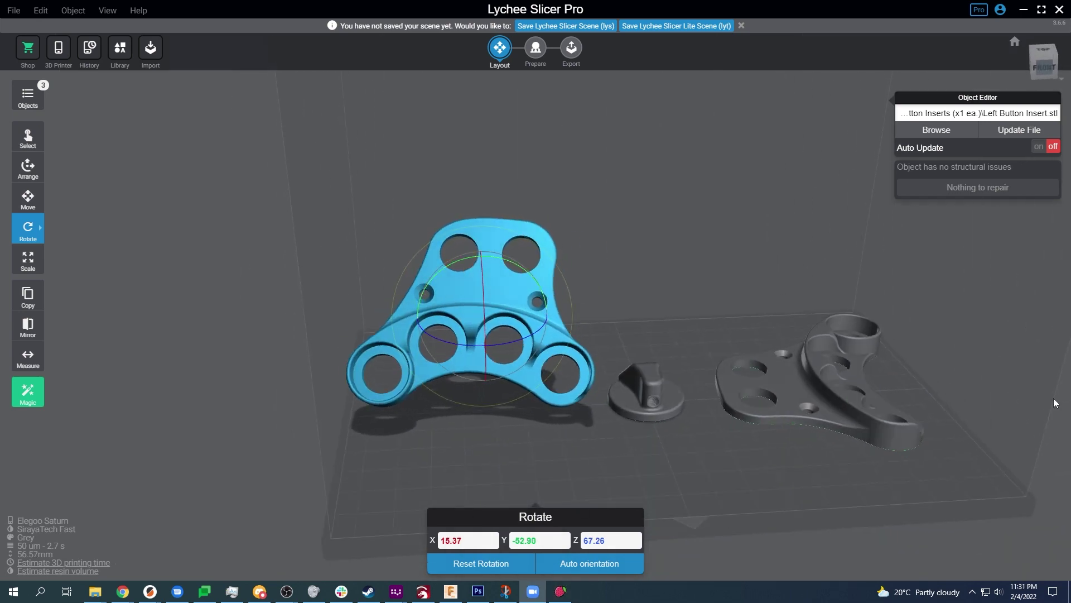
Tilt the rotary encoder knob about 51° on X, to -51.46, 0, 178.52°.
{"action": "left_click", "coordinate": [647, 385]}
{"action": "left_click_drag", "start_coordinate": [647, 385], "coordinate": [237, 435]}
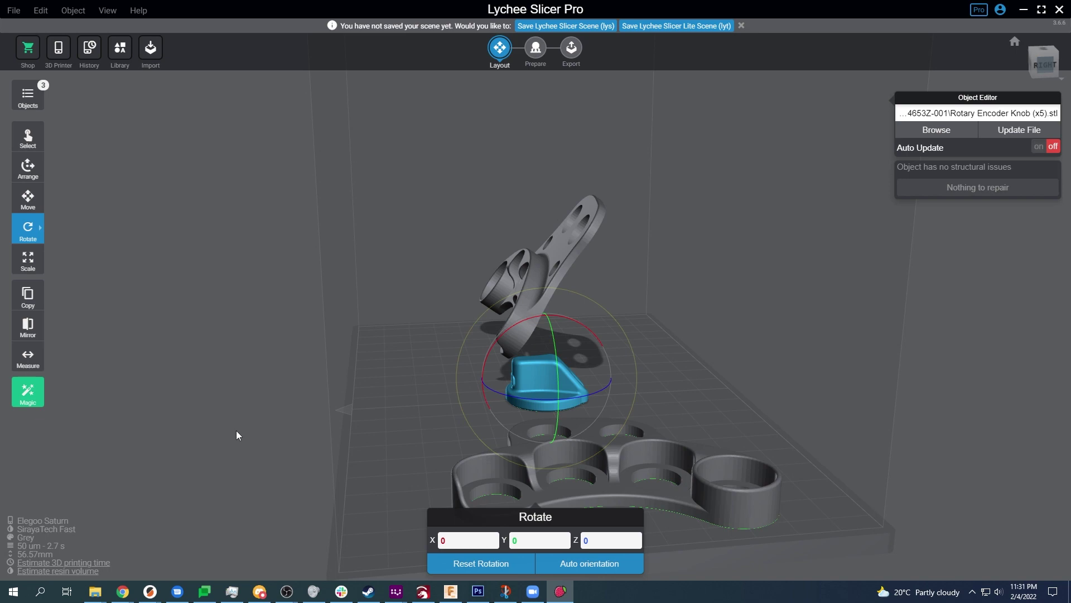
{"action": "left_click_drag", "start_coordinate": [603, 336], "coordinate": [564, 391]}
{"action": "left_click_drag", "start_coordinate": [563, 391], "coordinate": [555, 491]}
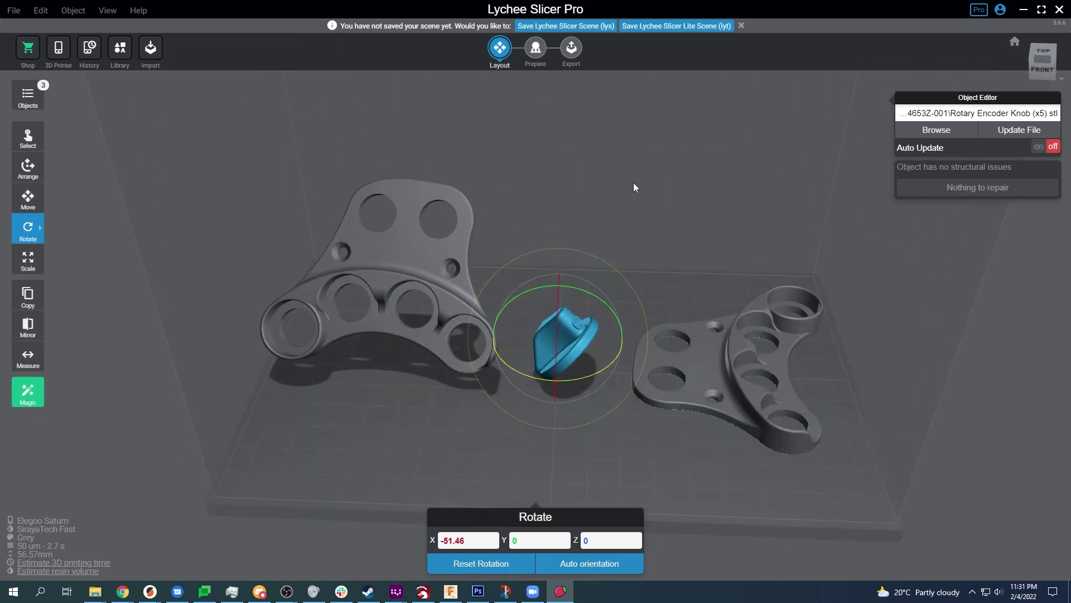
Rotate the right button plate about its vertical and Y axes to 12, 56.52, -75.71°.
{"action": "left_click", "coordinate": [708, 368]}
{"action": "left_click_drag", "start_coordinate": [712, 403], "coordinate": [696, 363]}
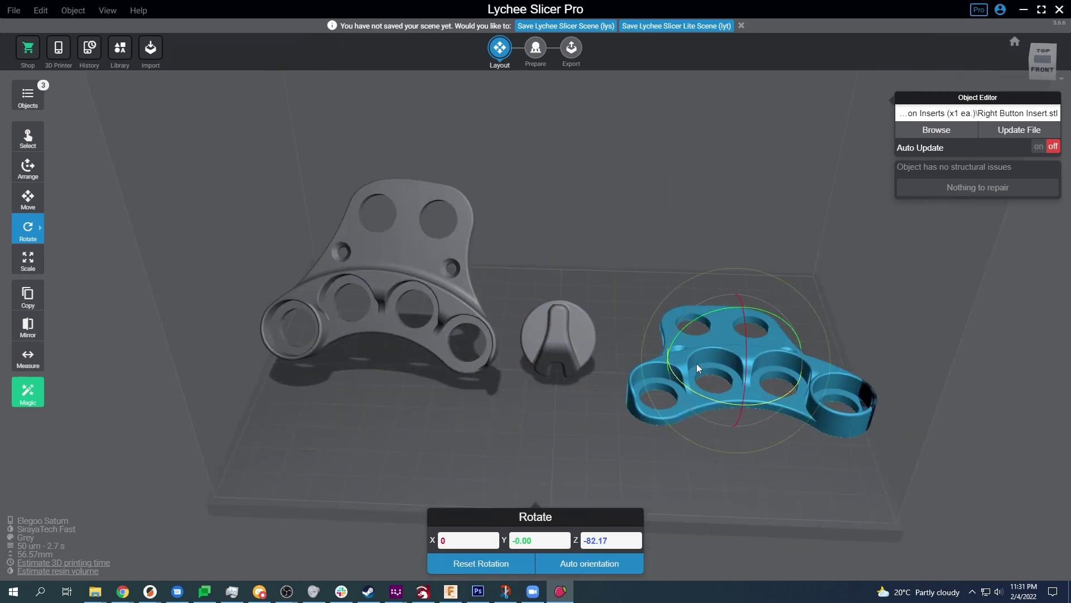
{"action": "left_click_drag", "start_coordinate": [744, 322], "coordinate": [761, 275]}
{"action": "left_click", "coordinate": [544, 349]}
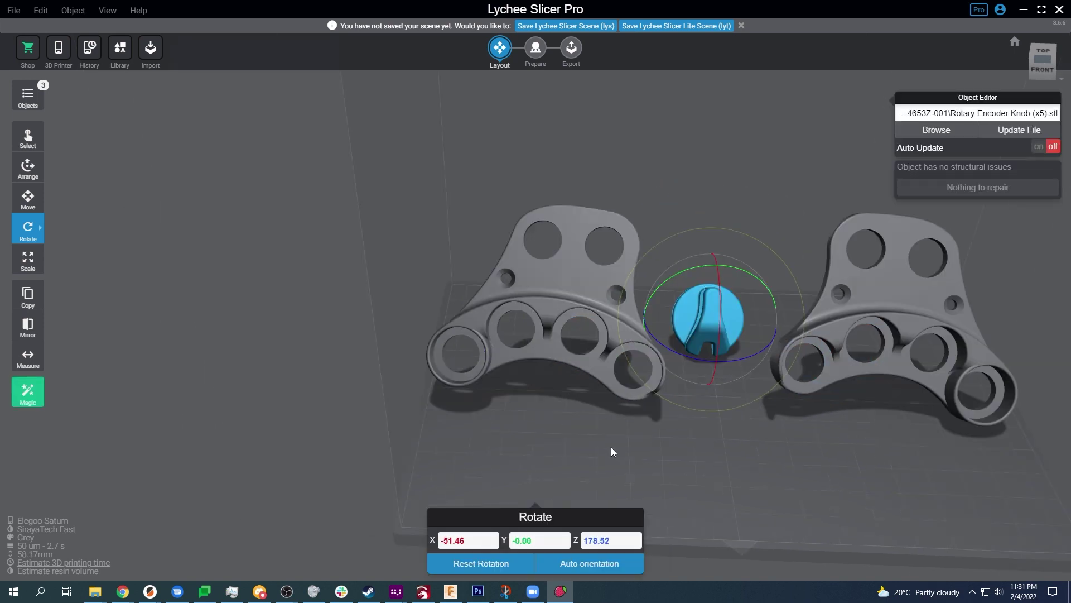
In Prepare, lift the objects and add supports to all five detected islands.
{"action": "left_click", "coordinate": [535, 53]}
{"action": "left_click", "coordinate": [1026, 274]}
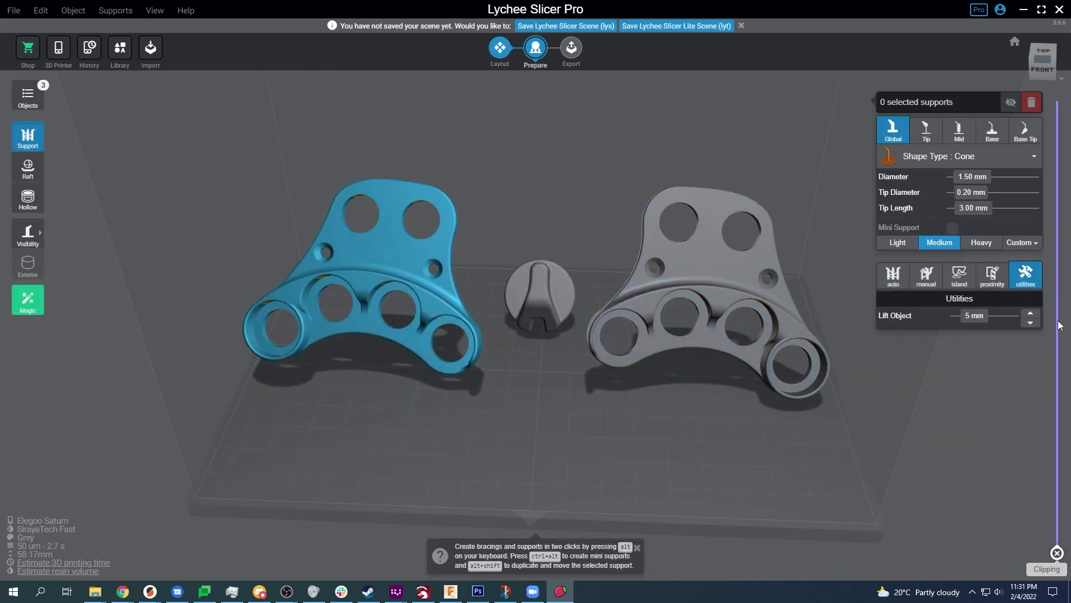
{"action": "key", "text": "Return"}
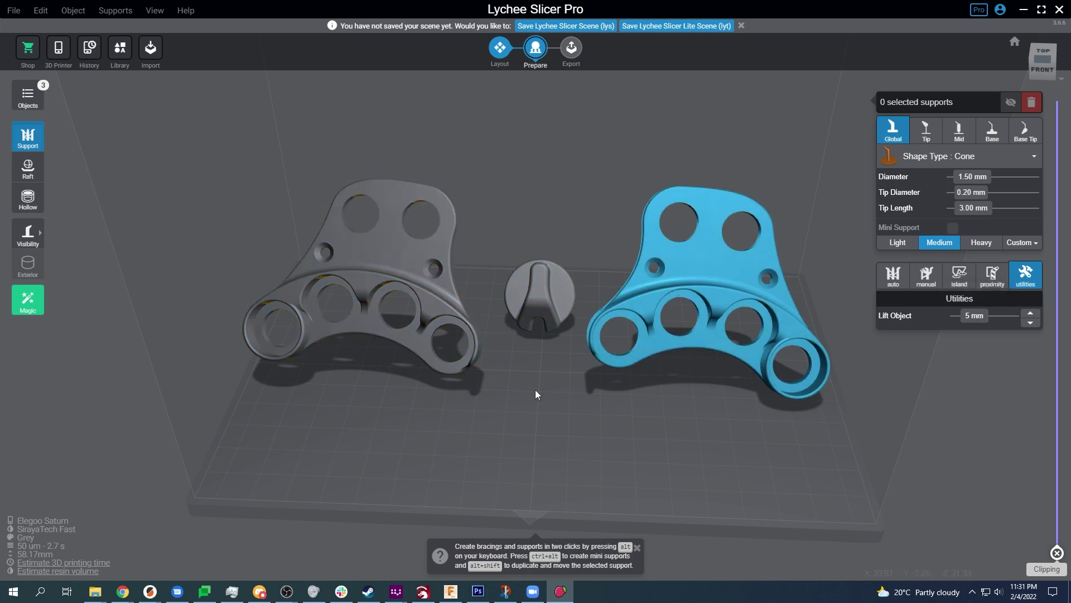
{"action": "left_click", "coordinate": [960, 274]}
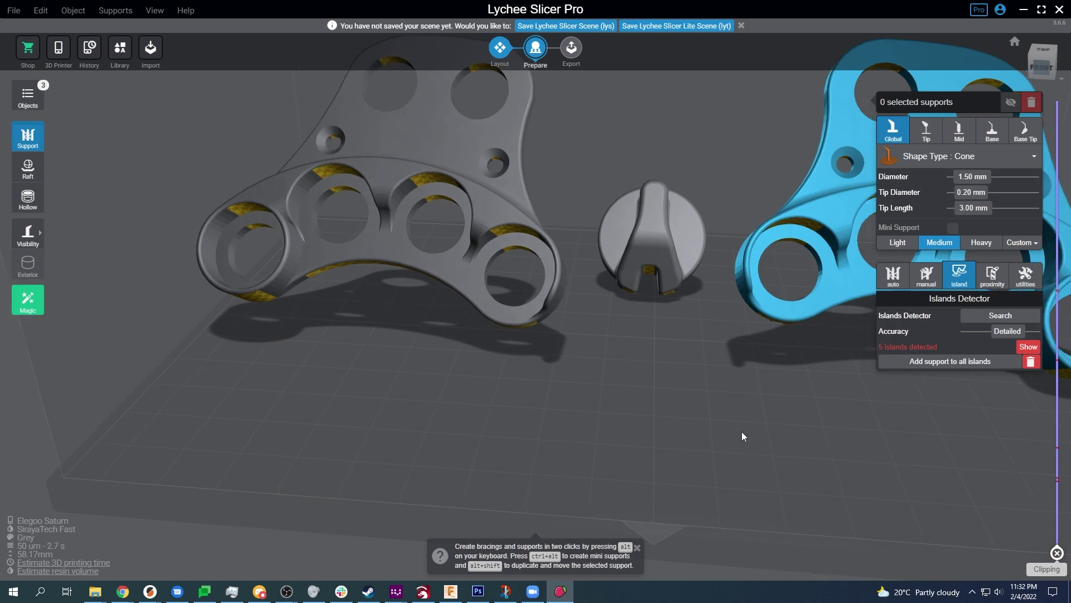
{"action": "left_click_drag", "start_coordinate": [741, 430], "coordinate": [397, 427]}
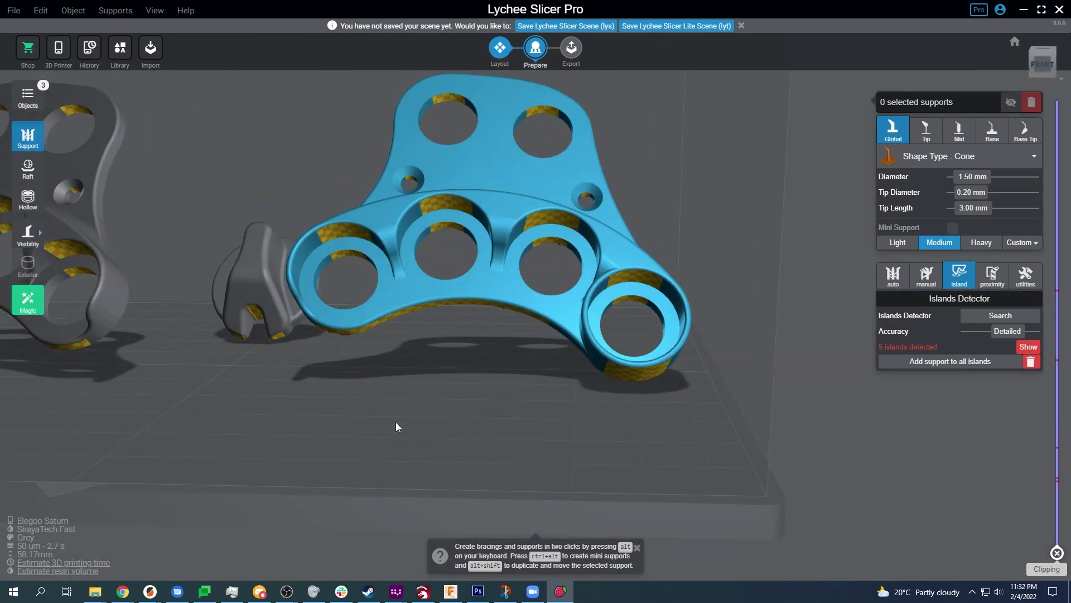
{"action": "left_click", "coordinate": [956, 361]}
Raise the button plate a further 5 mm with Lift Object.
{"action": "left_click", "coordinate": [992, 275]}
{"action": "left_click", "coordinate": [1026, 274]}
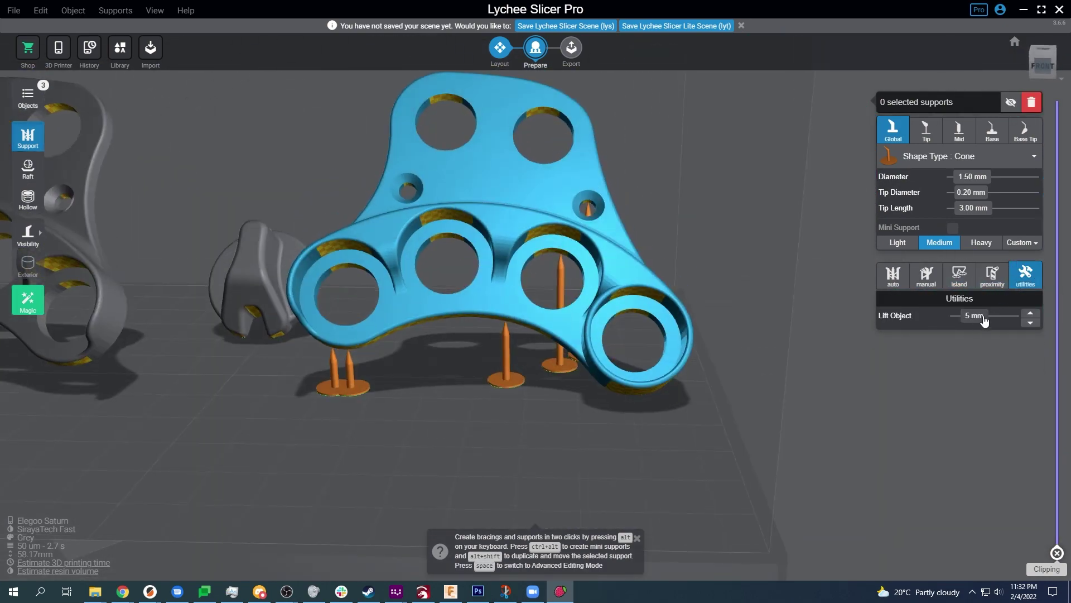
{"action": "left_click", "coordinate": [1030, 314]}
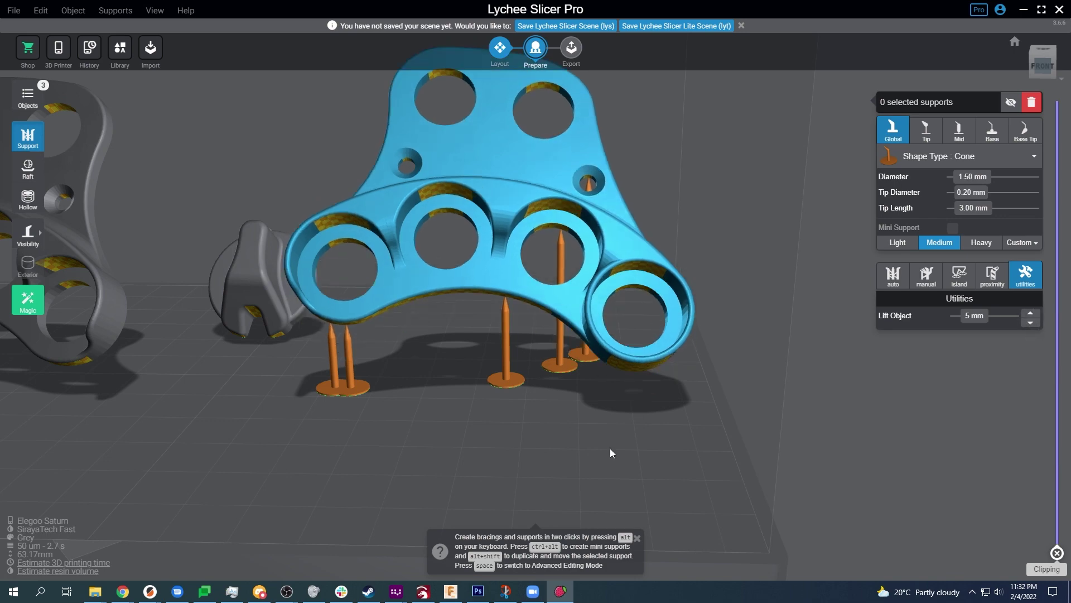
Search the button plate for islands again with the Island detector.
{"action": "left_click_drag", "start_coordinate": [611, 453], "coordinate": [461, 383]}
{"action": "left_click", "coordinate": [959, 275]}
{"action": "left_click", "coordinate": [999, 316]}
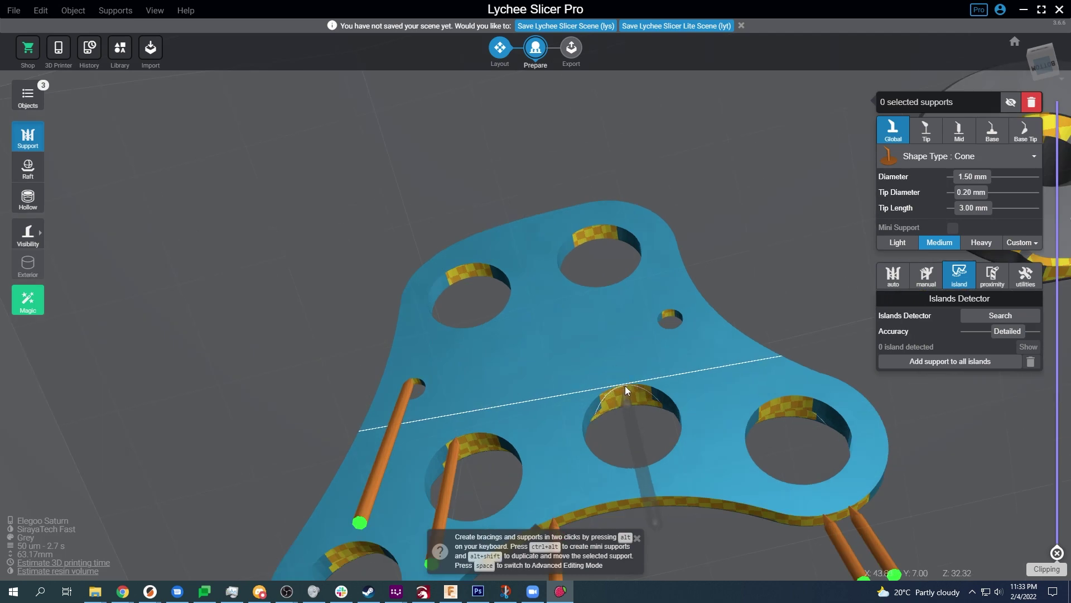
Place cone supports under the small hole's and top hole's rims.
{"action": "left_click", "coordinate": [625, 386]}
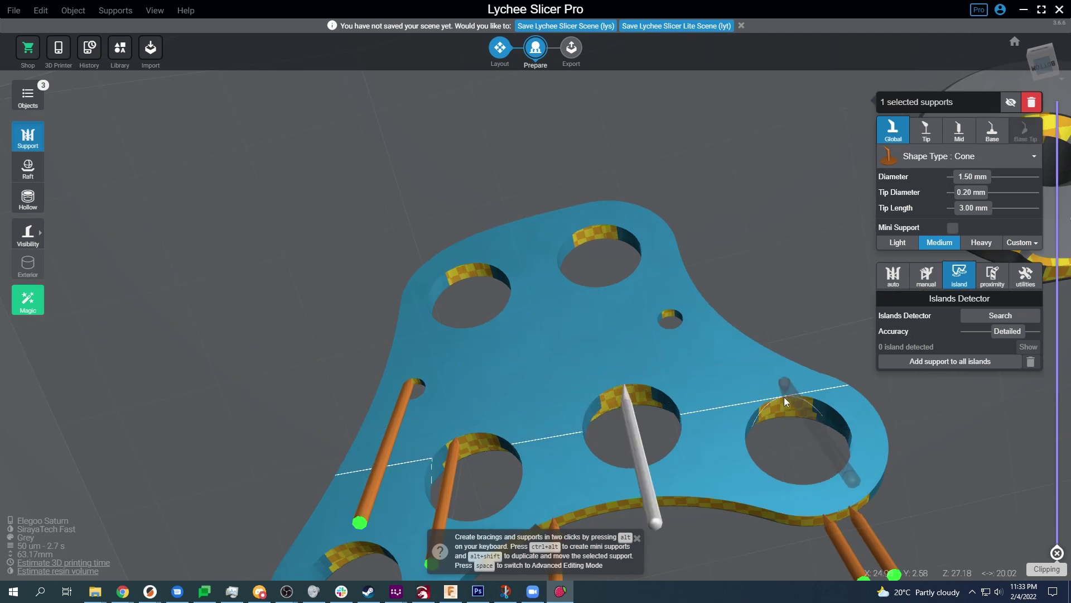
{"action": "scroll", "coordinate": [670, 317], "scroll_direction": "up", "scroll_amount": 5}
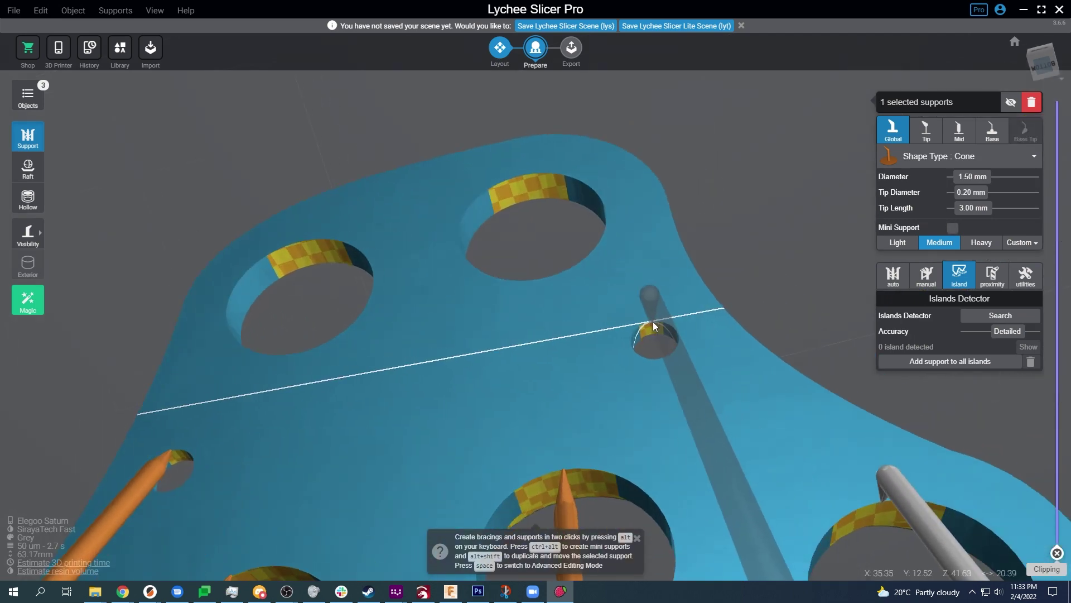
{"action": "left_click", "coordinate": [653, 322]}
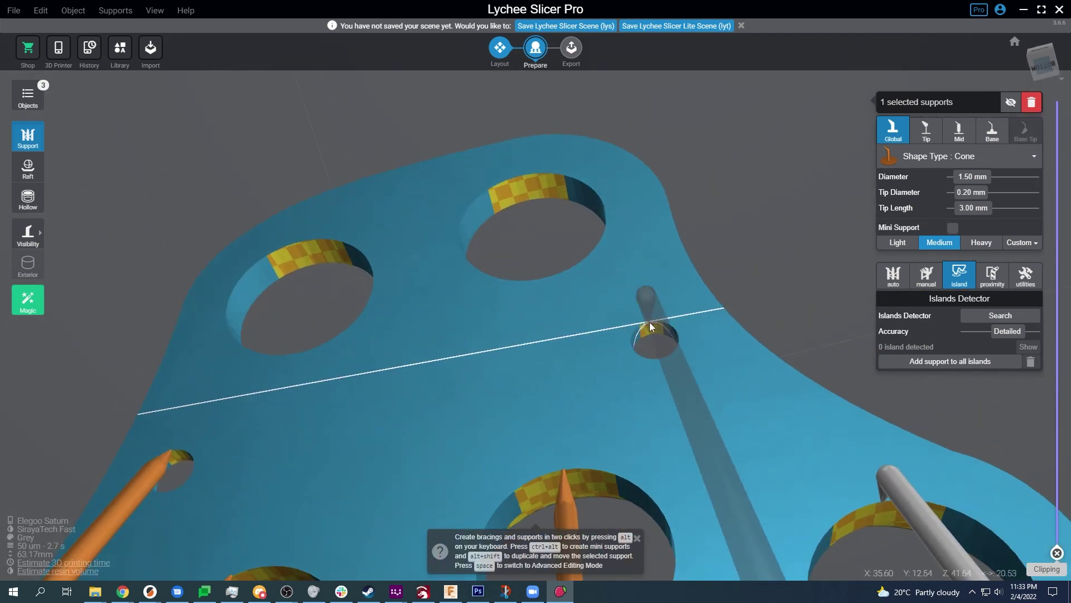
{"action": "left_click", "coordinate": [527, 176]}
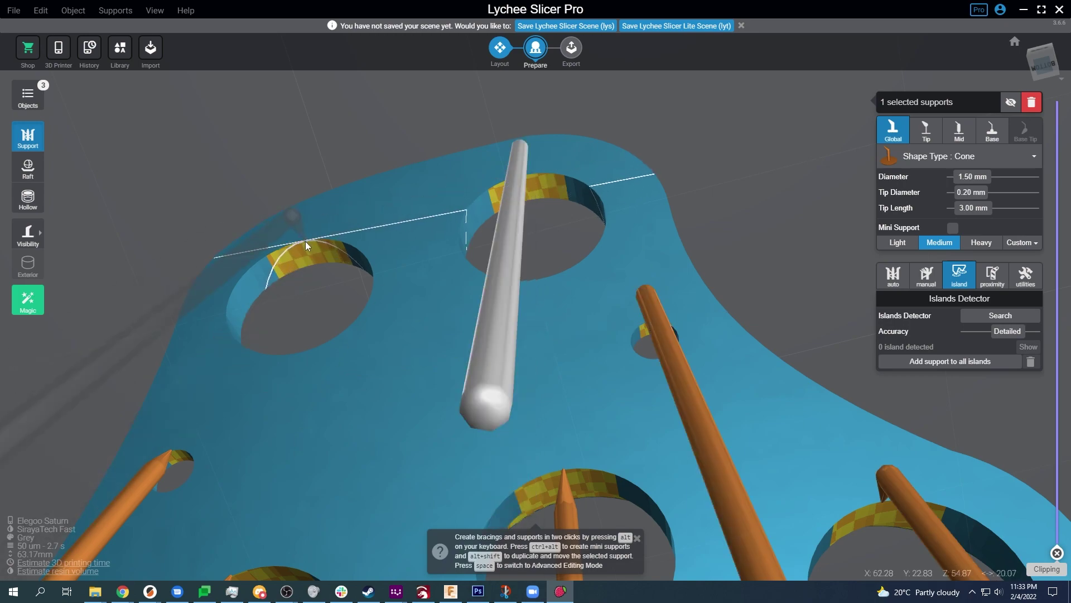
{"action": "right_click_drag", "start_coordinate": [305, 241], "coordinate": [568, 398]}
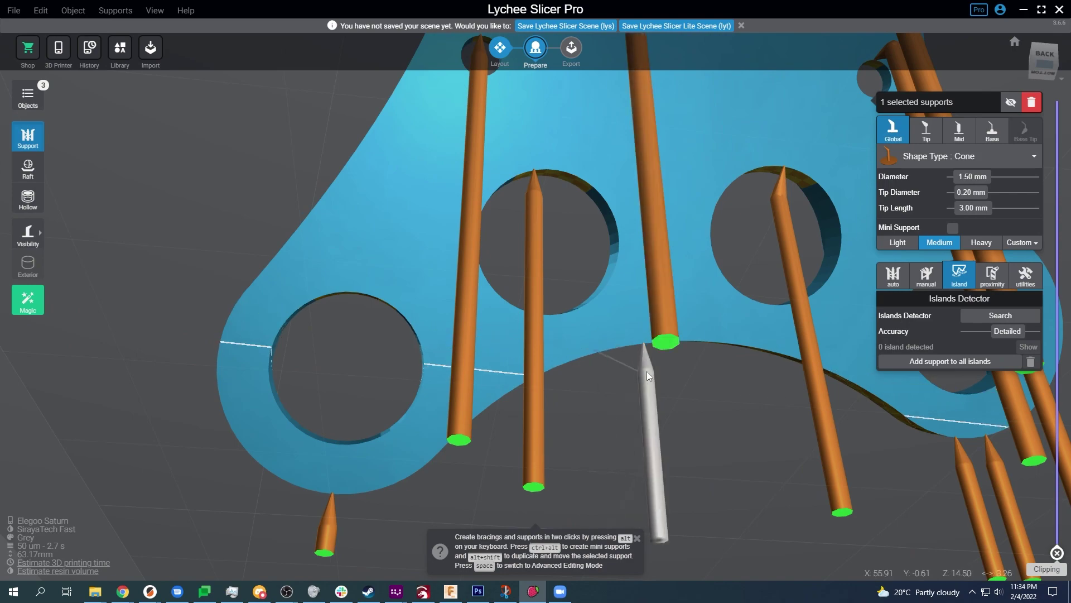
Fan five mini supports from the cone tip along the part's underside.
{"action": "key", "text": "ctrl+alt"}
{"action": "right_click_drag", "start_coordinate": [646, 367], "coordinate": [494, 243]}
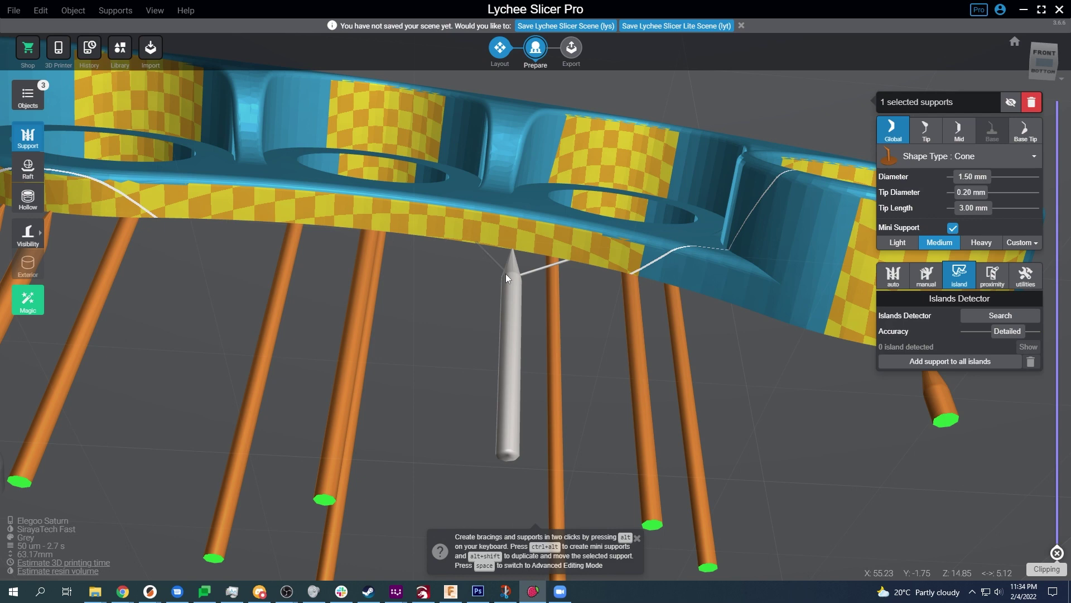
{"action": "right_click_drag", "start_coordinate": [483, 246], "coordinate": [478, 388]}
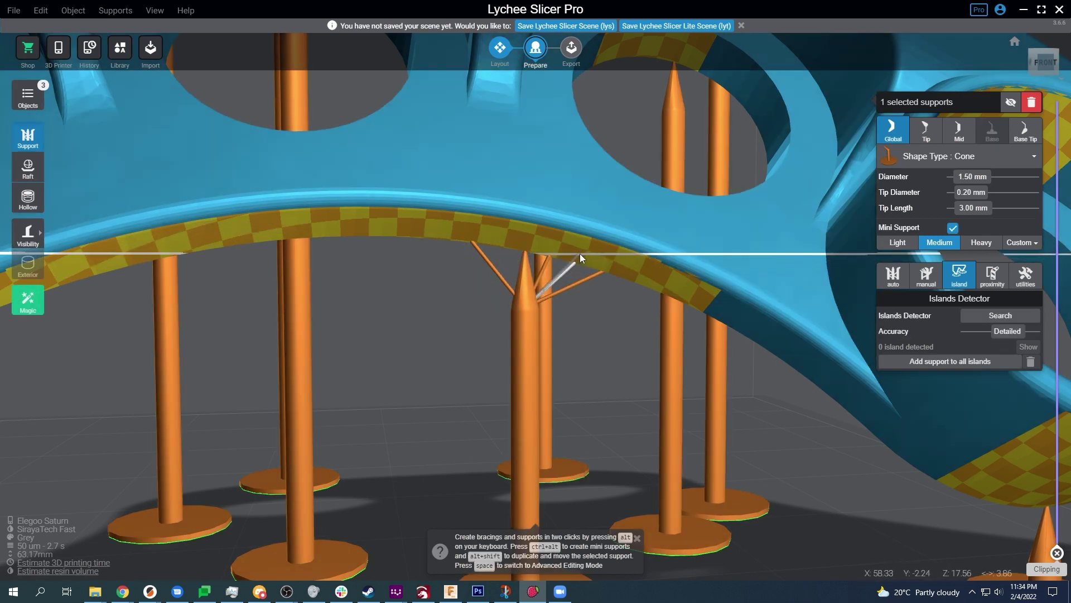
{"action": "left_click", "coordinate": [502, 243], "text": "ctrl+alt"}
{"action": "left_click", "coordinate": [484, 223], "text": "ctrl+alt"}
{"action": "left_click", "coordinate": [532, 235], "text": "ctrl+alt"}
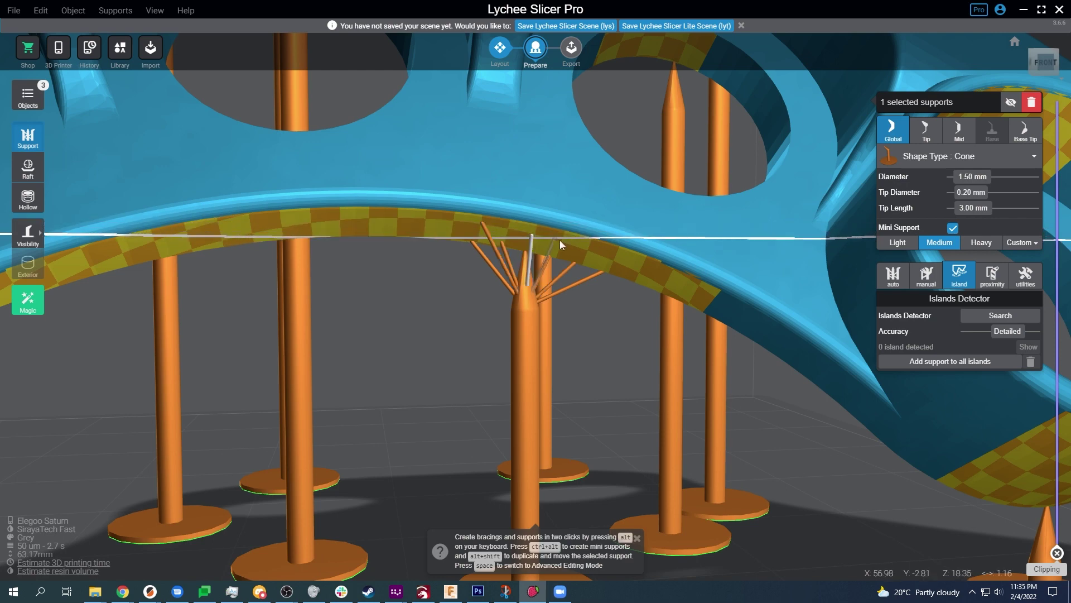
{"action": "left_click", "coordinate": [590, 252], "text": "ctrl+alt"}
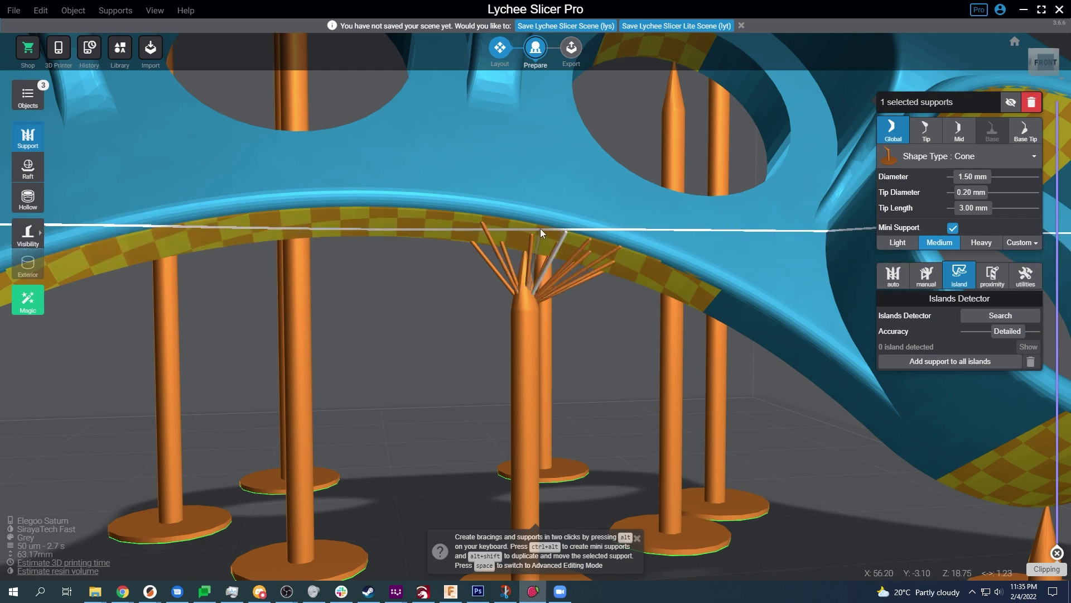
{"action": "left_click", "coordinate": [512, 221], "text": "ctrl+alt"}
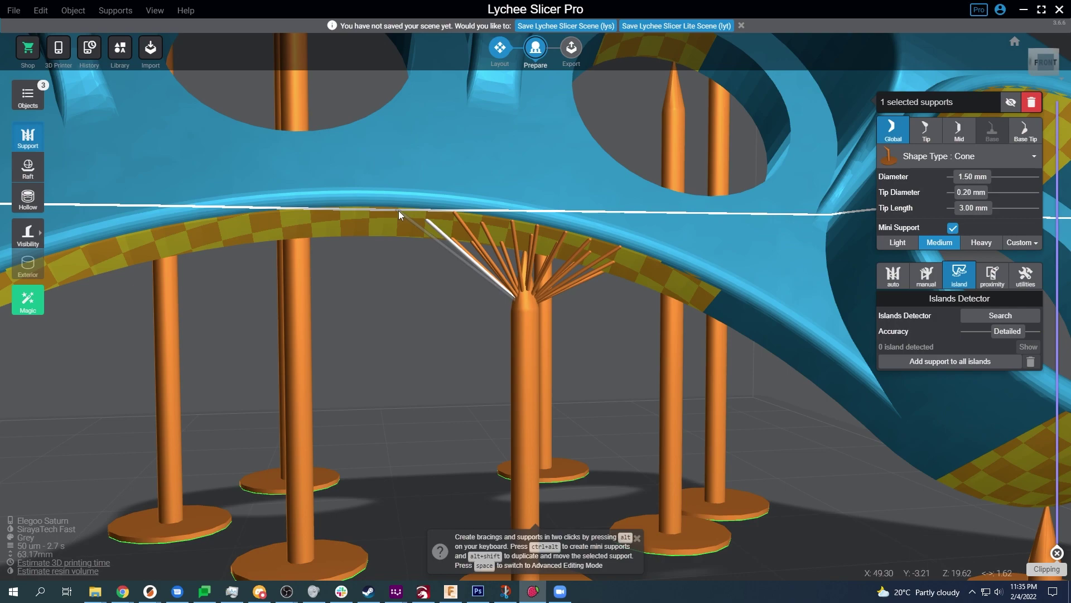
Slide a mini support's tip to new spots along the underside edge.
{"action": "mouse_move", "coordinate": [485, 346]}
{"action": "left_mouse_down"}
{"action": "mouse_move", "coordinate": [0, 277]}
{"action": "mouse_move", "coordinate": [451, 306]}
{"action": "mouse_move", "coordinate": [625, 265]}
{"action": "mouse_move", "coordinate": [684, 280]}
{"action": "mouse_move", "coordinate": [617, 387]}
{"action": "mouse_move", "coordinate": [653, 363]}
{"action": "mouse_move", "coordinate": [644, 336]}
{"action": "mouse_move", "coordinate": [661, 310]}
{"action": "mouse_move", "coordinate": [505, 343]}
{"action": "left_mouse_up"}
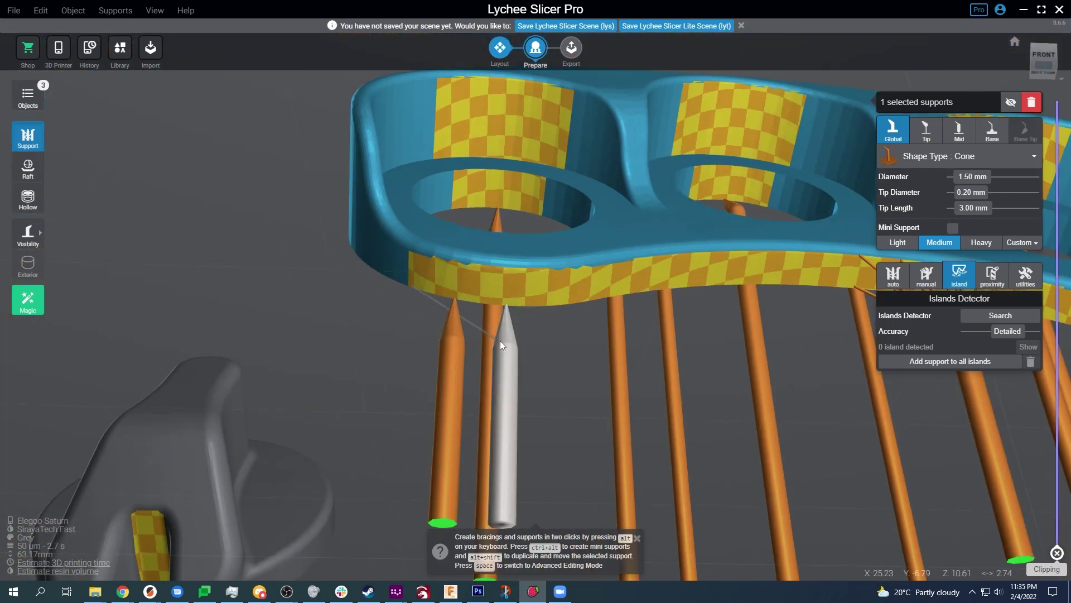
{"action": "left_click", "coordinate": [480, 327]}
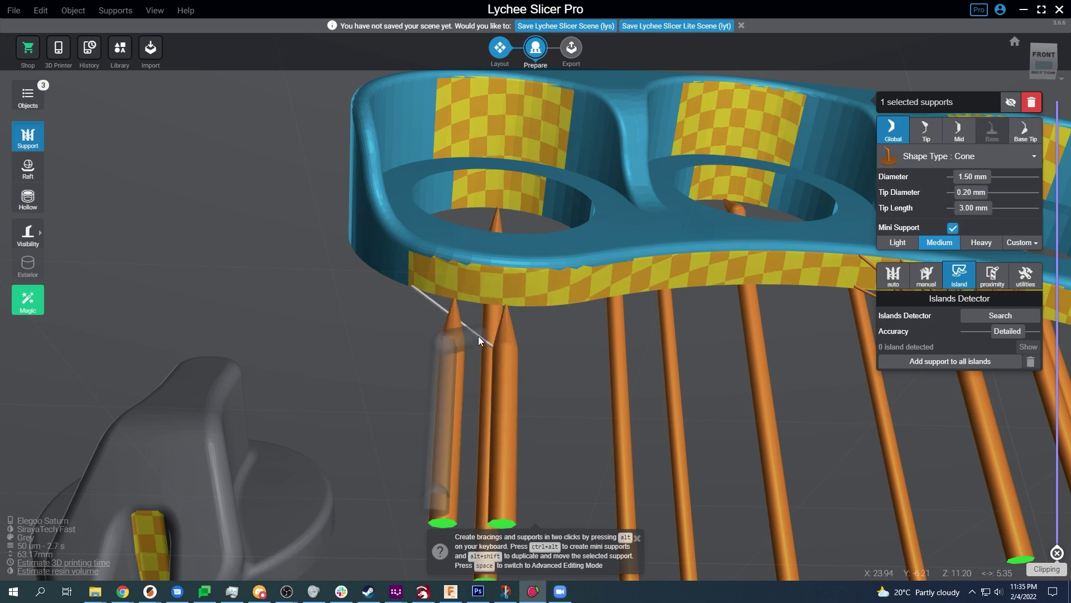
{"action": "left_click_drag", "start_coordinate": [466, 295], "coordinate": [430, 293]}
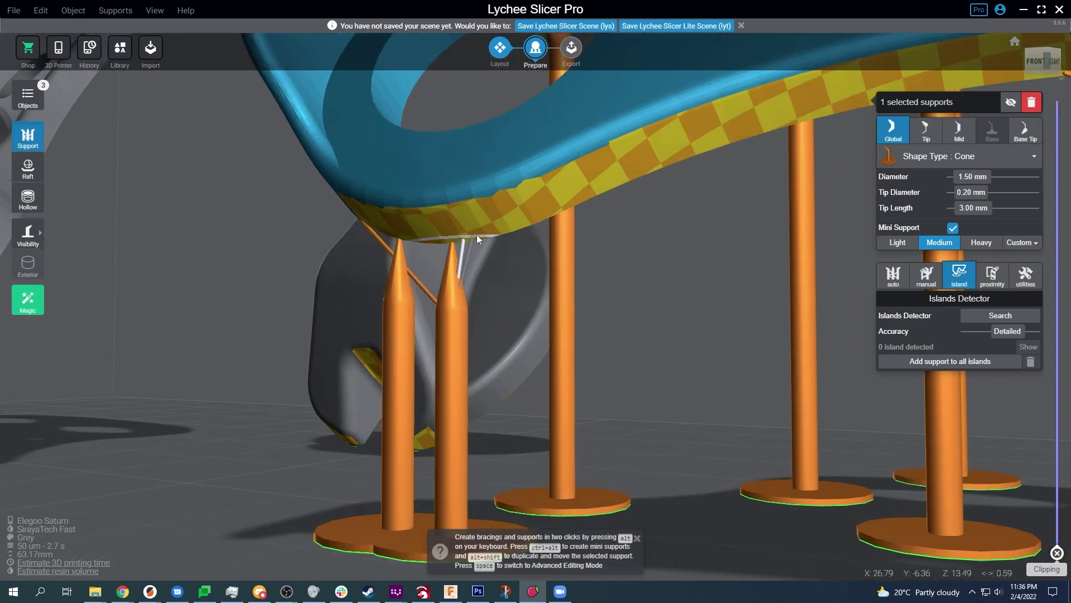
{"action": "left_click_drag", "start_coordinate": [477, 237], "coordinate": [567, 334]}
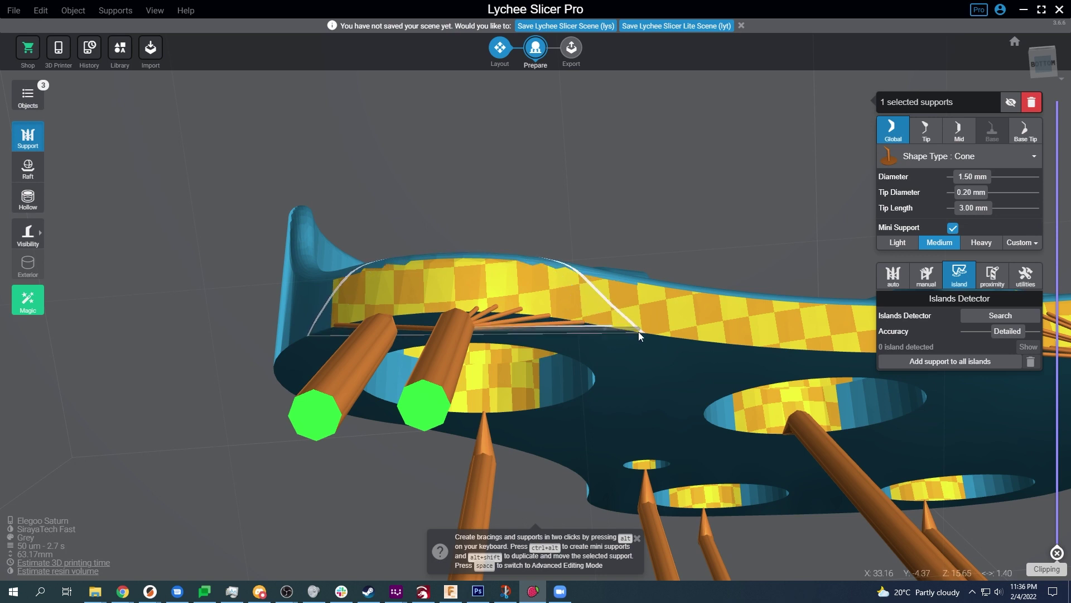
{"action": "left_click_drag", "start_coordinate": [639, 332], "coordinate": [664, 302]}
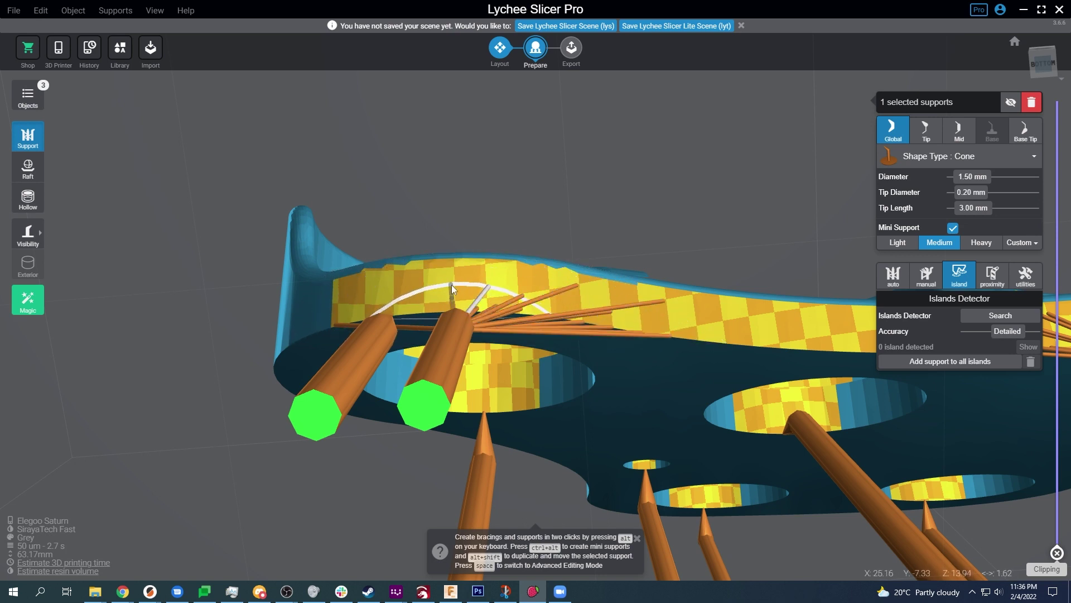
{"action": "left_click_drag", "start_coordinate": [244, 294], "coordinate": [583, 269]}
{"action": "left_click_drag", "start_coordinate": [352, 278], "coordinate": [417, 355]}
Pick another full-size cone support and begin adding mini supports from it.
{"action": "left_click", "coordinate": [417, 355]}
{"action": "left_click_drag", "start_coordinate": [421, 293], "coordinate": [562, 399]}
{"action": "left_click_drag", "start_coordinate": [612, 271], "coordinate": [478, 273]}
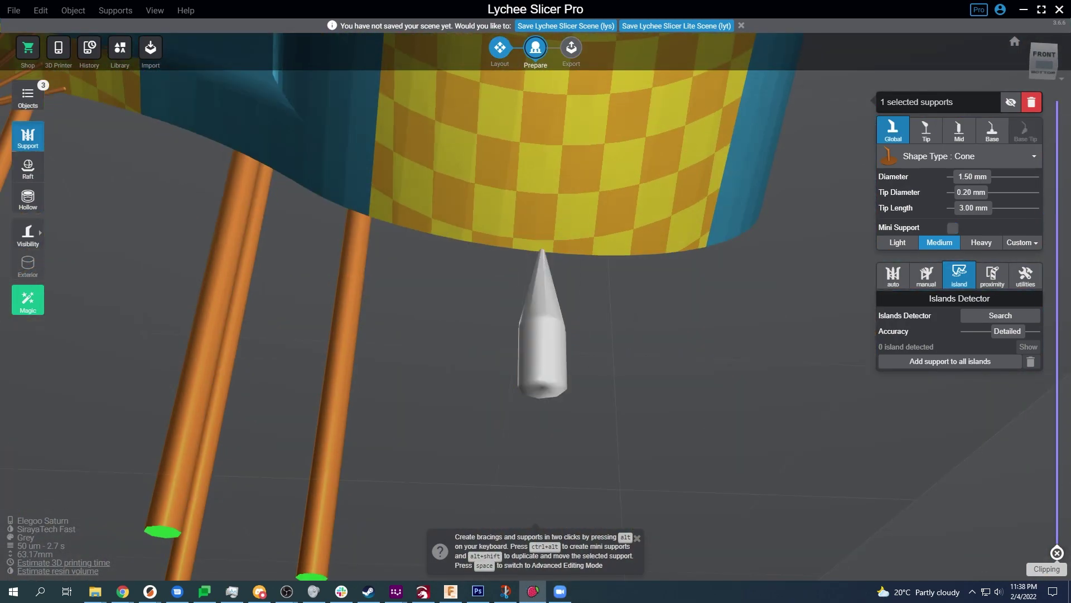
{"action": "key", "text": "ctrl+alt"}
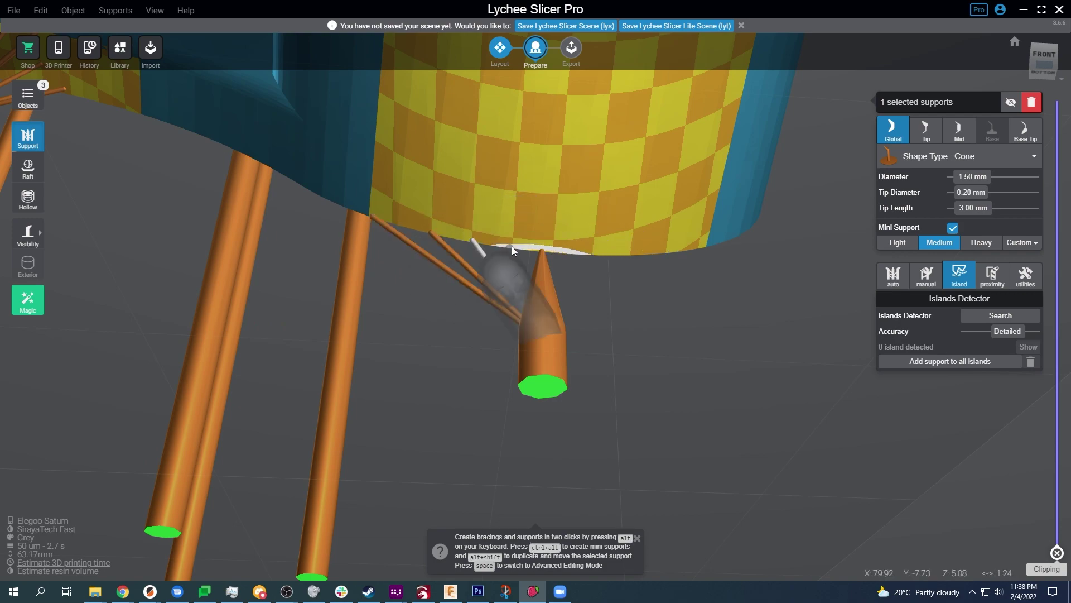
{"action": "left_click_drag", "start_coordinate": [717, 318], "coordinate": [654, 286]}
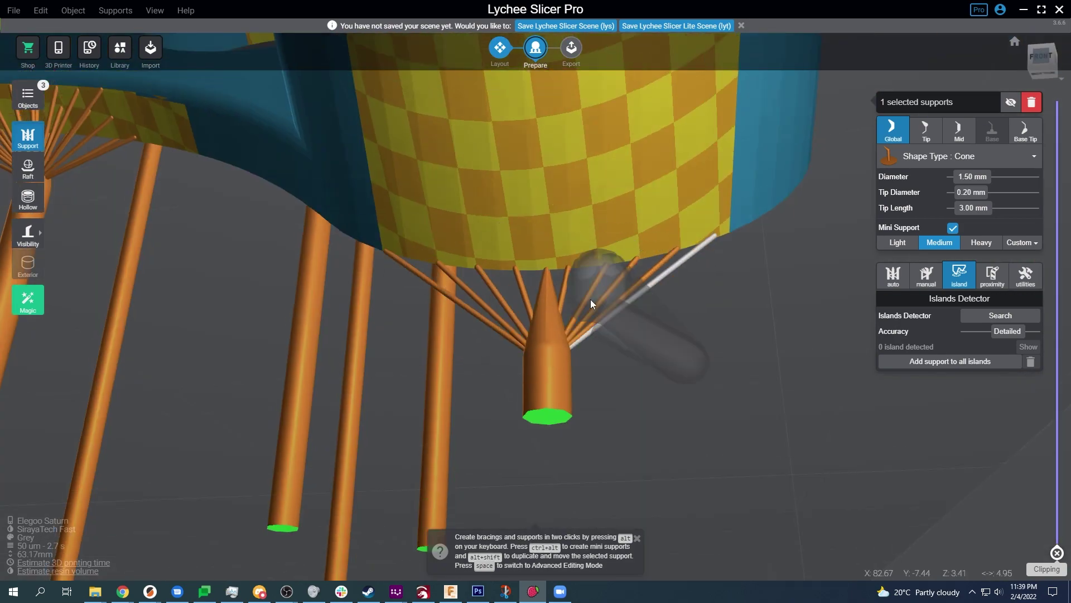
{"action": "left_click_drag", "start_coordinate": [590, 299], "coordinate": [538, 290]}
{"action": "left_click_drag", "start_coordinate": [615, 260], "coordinate": [582, 260]}
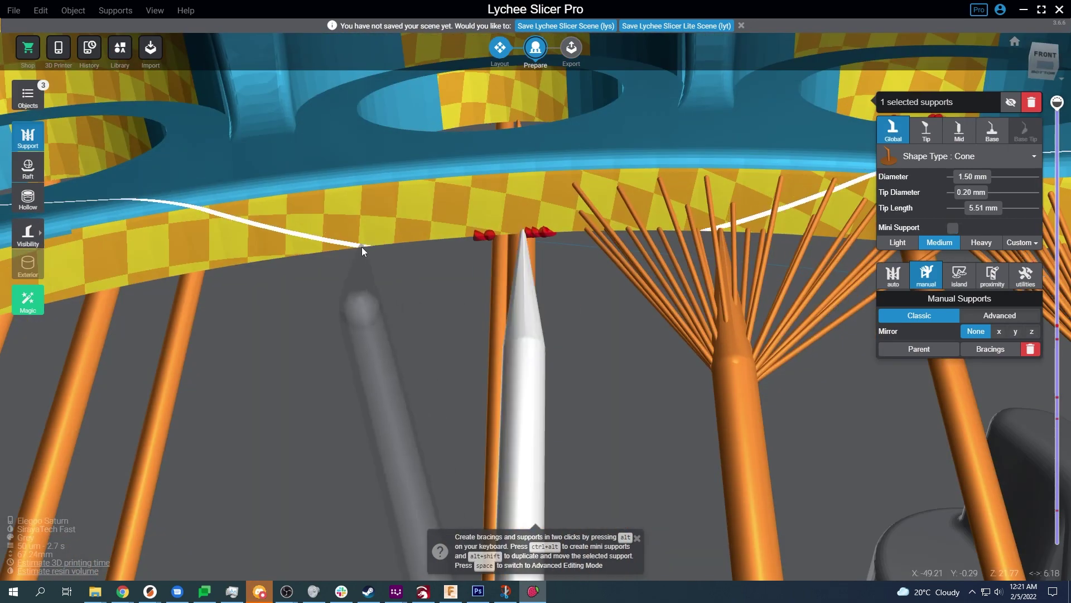
Fan three mini supports from the cone into the underside, plus one beside it.
{"action": "left_click", "coordinate": [362, 247], "text": "ctrl+alt"}
{"action": "left_click", "coordinate": [397, 241], "text": "ctrl+alt"}
{"action": "left_click", "coordinate": [428, 240], "text": "ctrl+alt"}
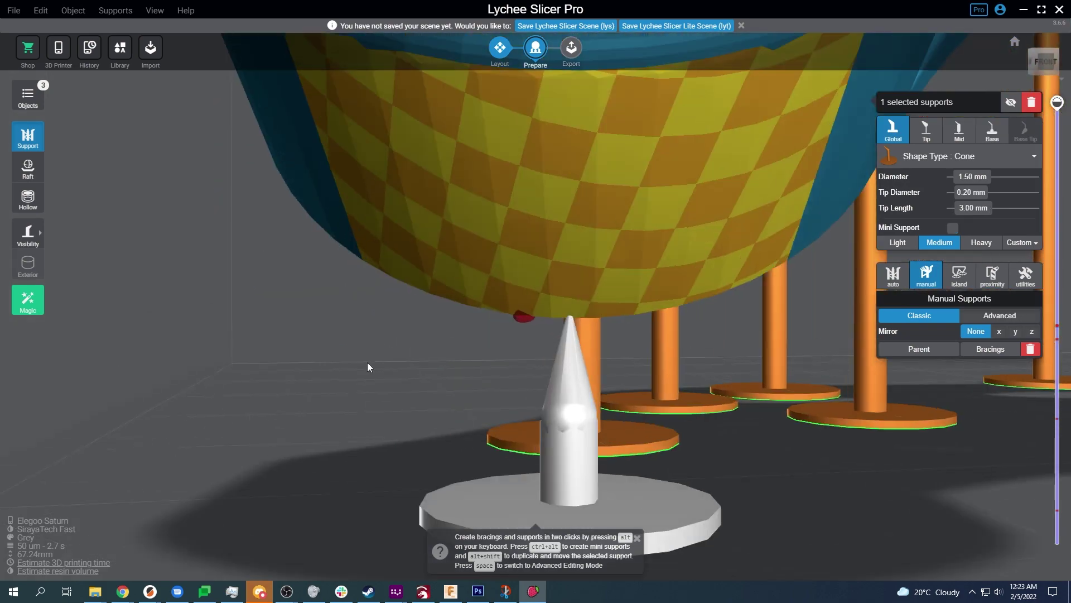
{"action": "left_click", "coordinate": [523, 356], "text": "ctrl+alt"}
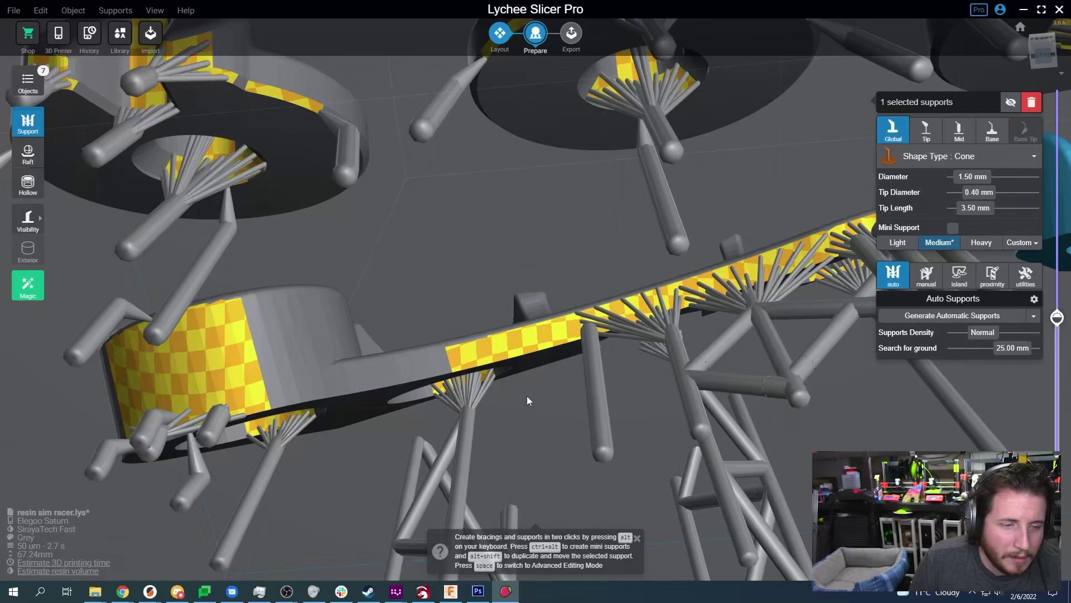
{"action": "right_click_drag", "start_coordinate": [527, 396], "coordinate": [498, 360]}
{"action": "key", "text": "alt"}
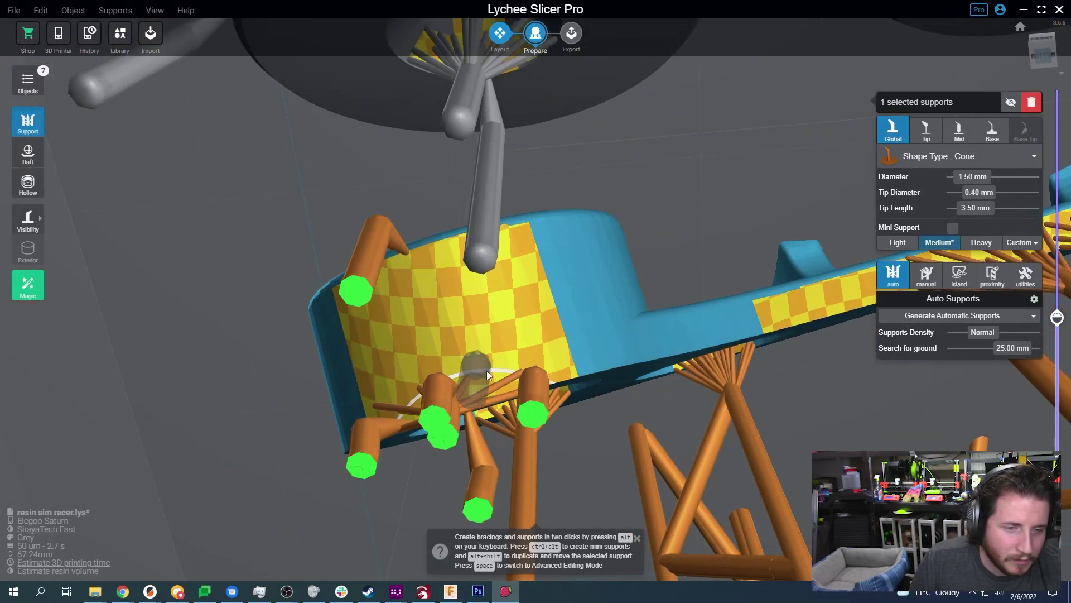
{"action": "right_click_drag", "start_coordinate": [493, 375], "coordinate": [327, 281]}
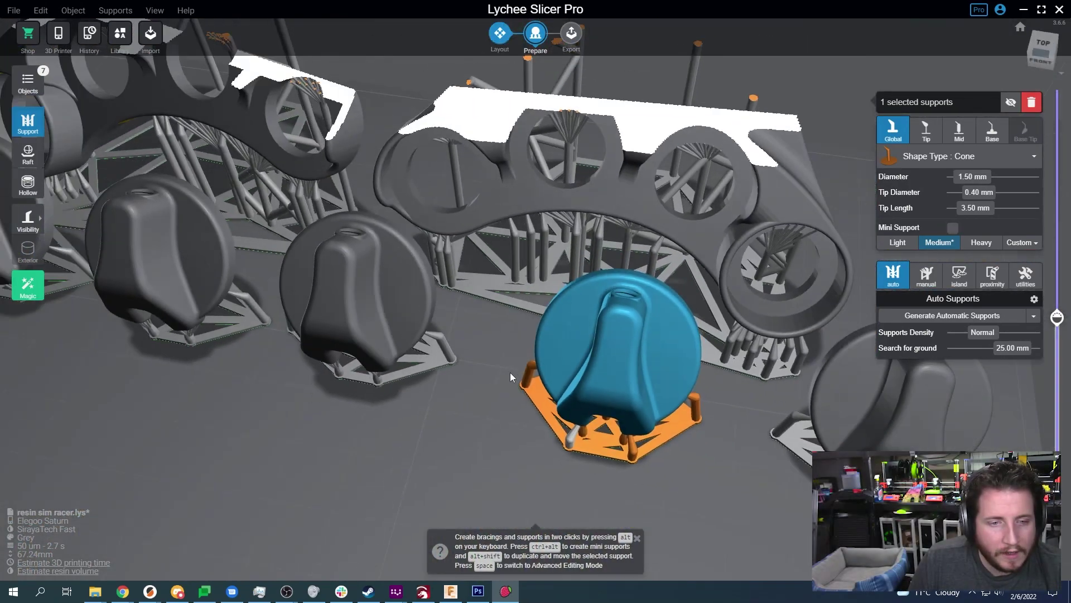
{"action": "scroll", "coordinate": [510, 373], "scroll_direction": "down", "scroll_amount": 5}
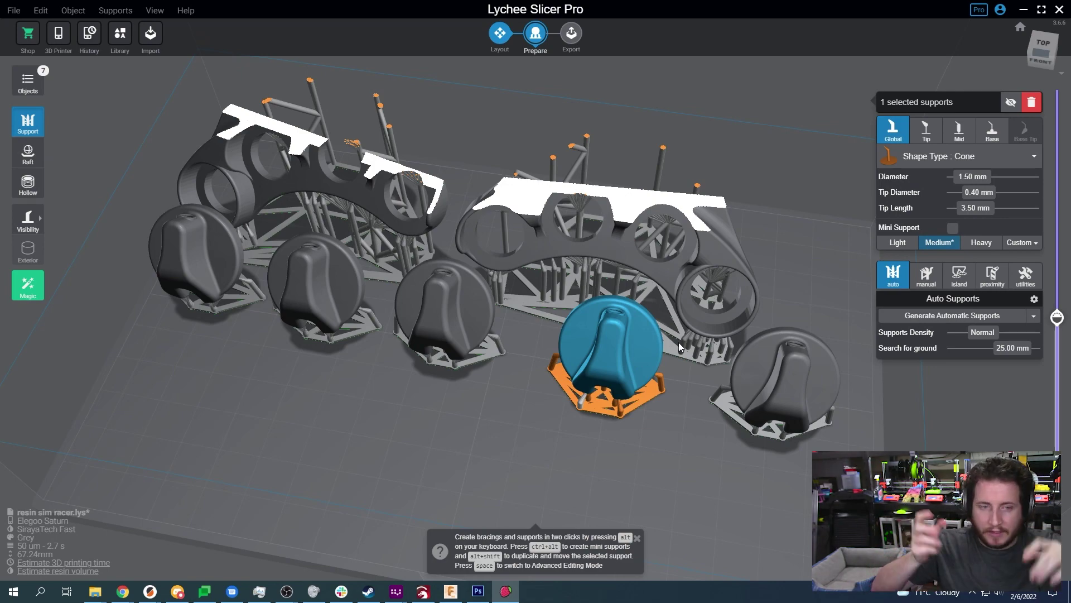
Show the full models and orbit toward the large plate's underside supports.
{"action": "right_click_drag", "start_coordinate": [835, 389], "coordinate": [461, 239]}
{"action": "key", "text": "Home"}
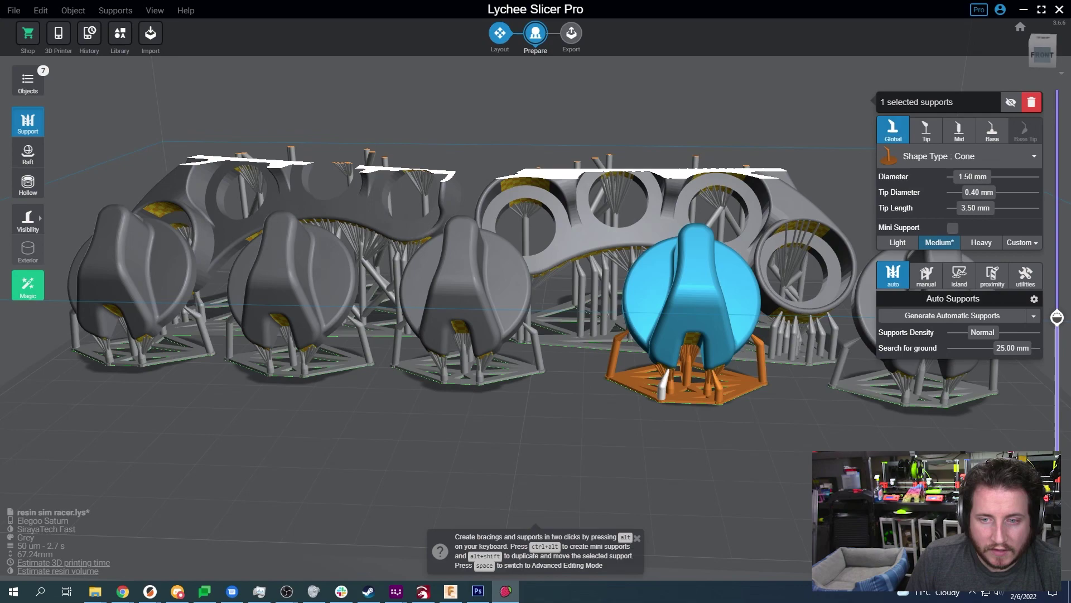
{"action": "mouse_move", "coordinate": [1058, 318]}
{"action": "left_click_drag", "start_coordinate": [1058, 318], "coordinate": [1057, 91]}
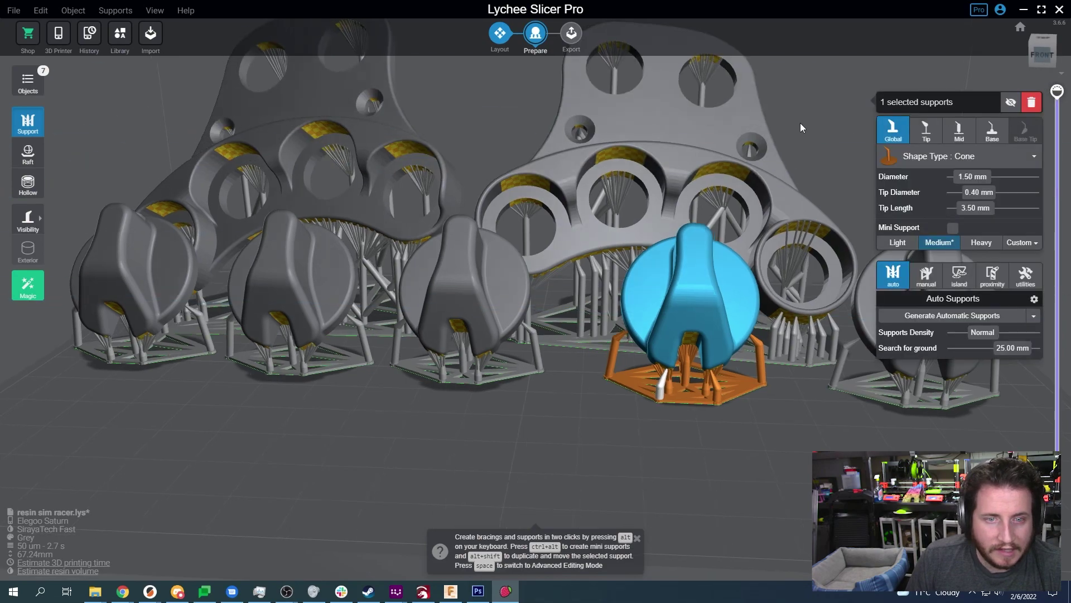
{"action": "right_click_drag", "start_coordinate": [447, 363], "coordinate": [490, 266]}
{"action": "scroll", "coordinate": [500, 290], "scroll_direction": "up", "scroll_amount": 3}
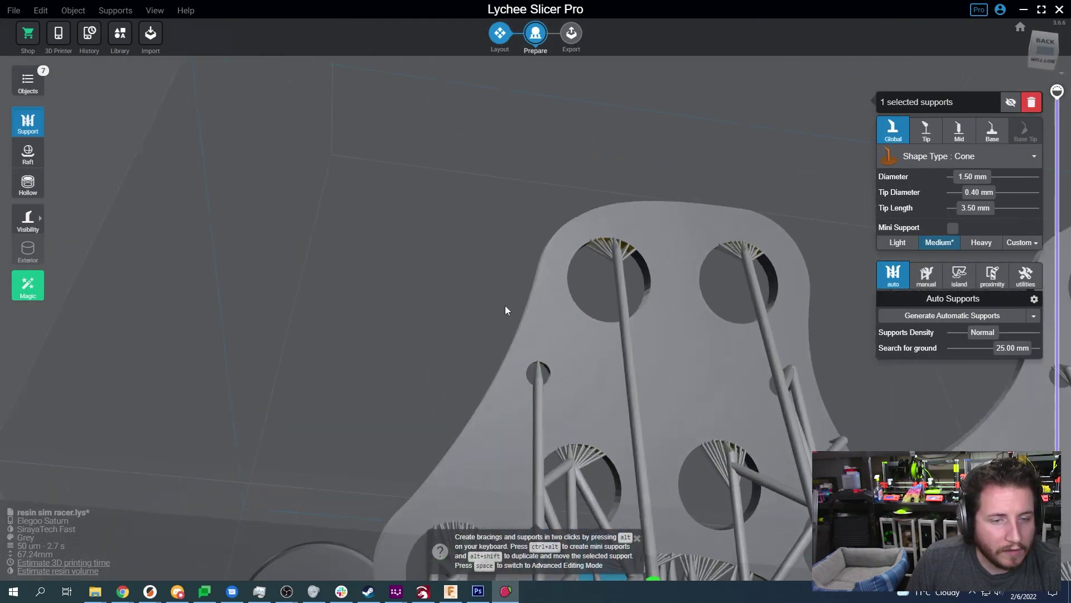
{"action": "right_click_drag", "start_coordinate": [504, 309], "coordinate": [491, 158]}
{"action": "scroll", "coordinate": [502, 159], "scroll_direction": "up", "scroll_amount": 5}
{"action": "scroll", "coordinate": [498, 190], "scroll_direction": "up", "scroll_amount": 10}
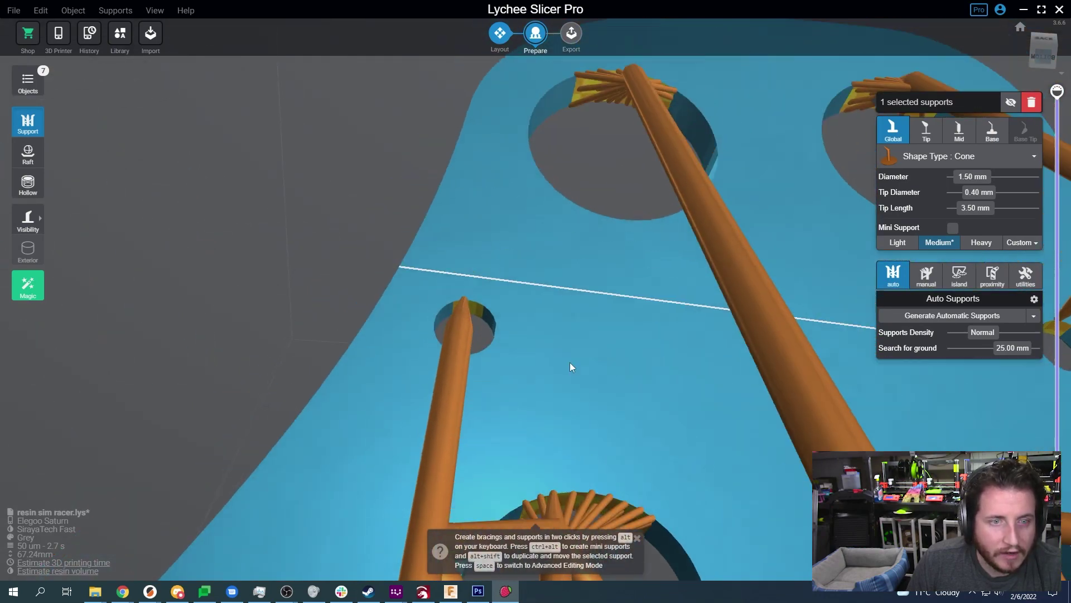
{"action": "right_click_drag", "start_coordinate": [570, 364], "coordinate": [569, 200]}
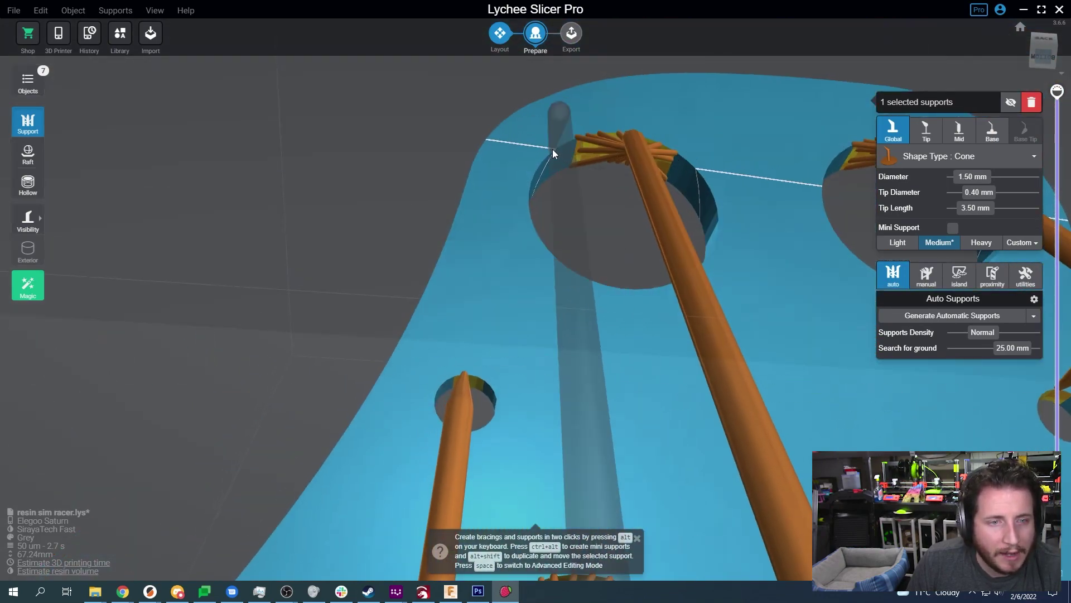
Orbit around the blue plate to inspect its side and underside supports.
{"action": "scroll", "coordinate": [553, 149], "scroll_direction": "down", "scroll_amount": 5}
{"action": "right_click_drag", "start_coordinate": [622, 210], "coordinate": [597, 349]}
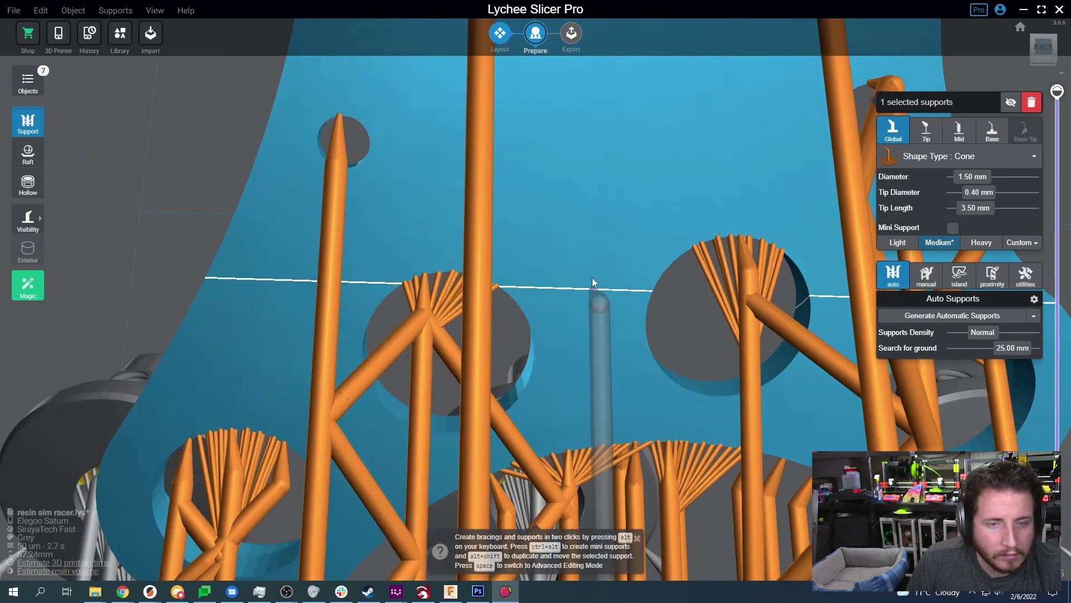
{"action": "scroll", "coordinate": [623, 282], "scroll_direction": "down", "scroll_amount": 5}
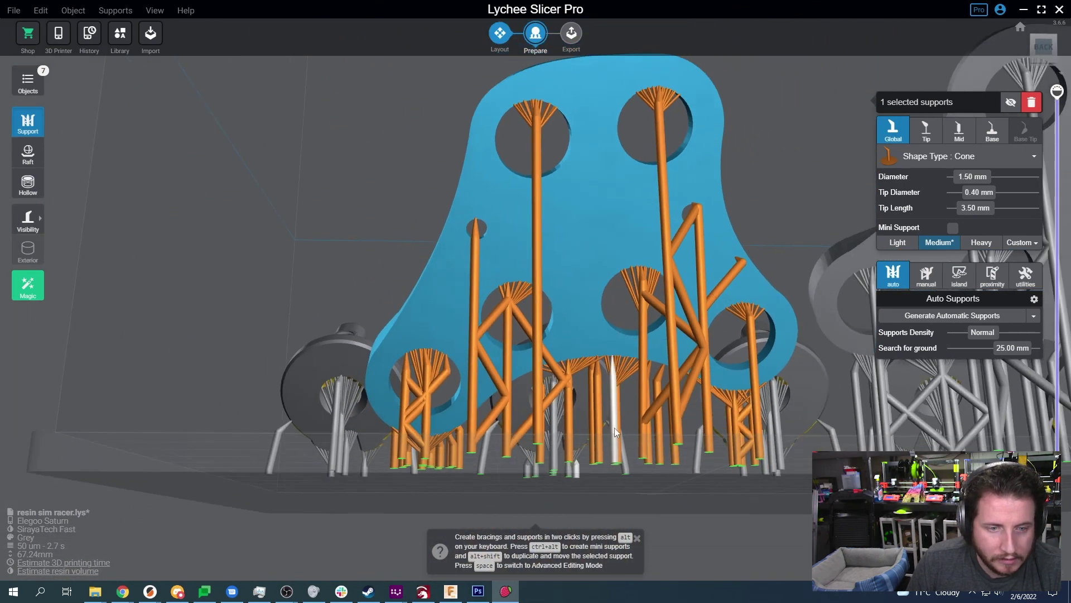
{"action": "right_click_drag", "start_coordinate": [615, 427], "coordinate": [408, 396]}
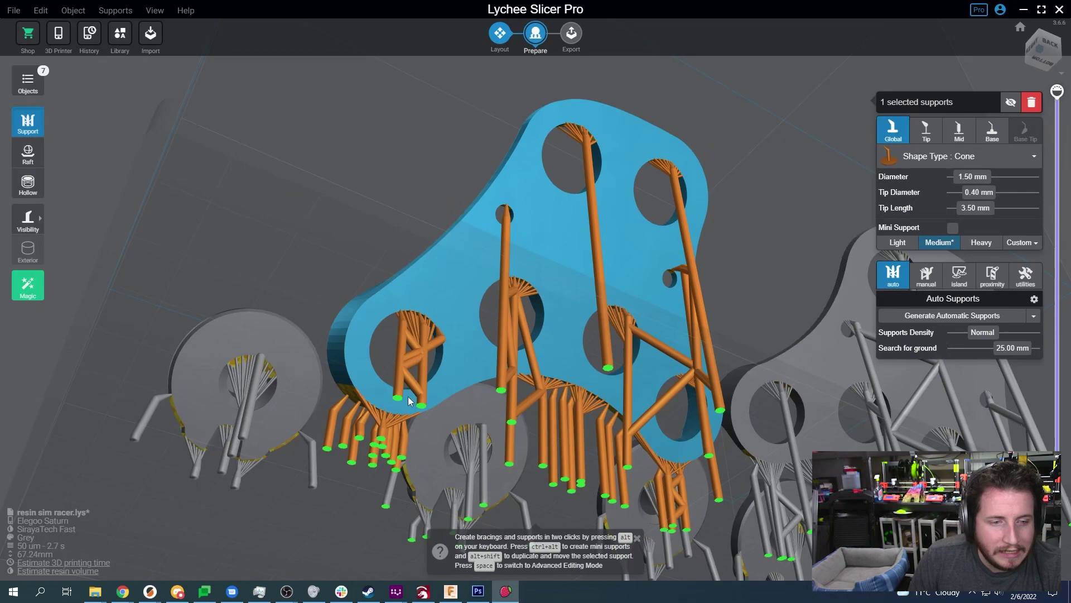
{"action": "right_click_drag", "start_coordinate": [624, 427], "coordinate": [615, 376]}
{"action": "scroll", "coordinate": [615, 376], "scroll_direction": "up", "scroll_amount": 10}
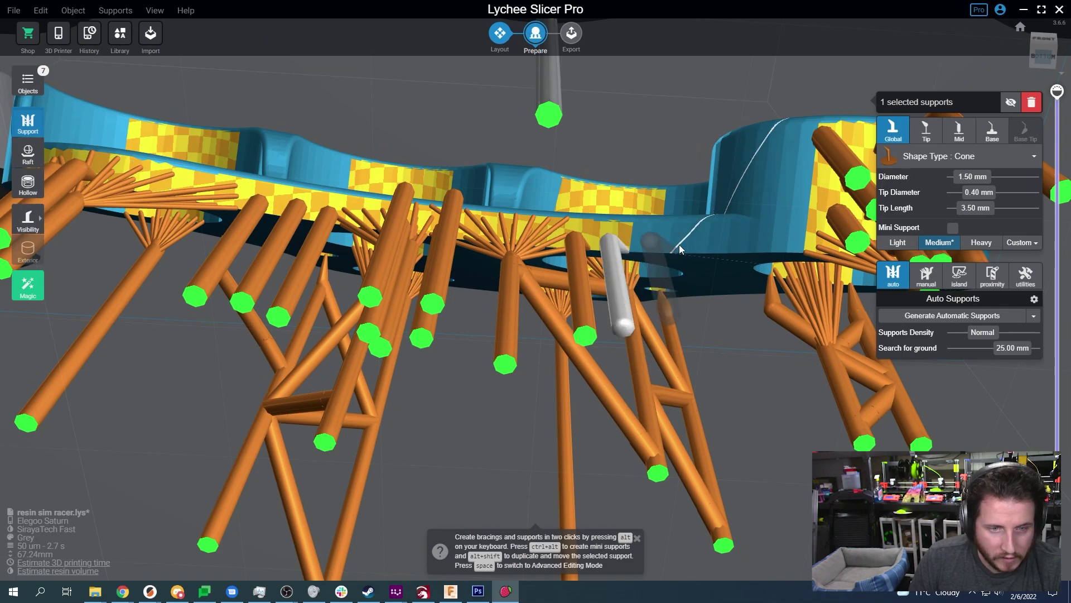
{"action": "right_click_drag", "start_coordinate": [678, 244], "coordinate": [524, 260]}
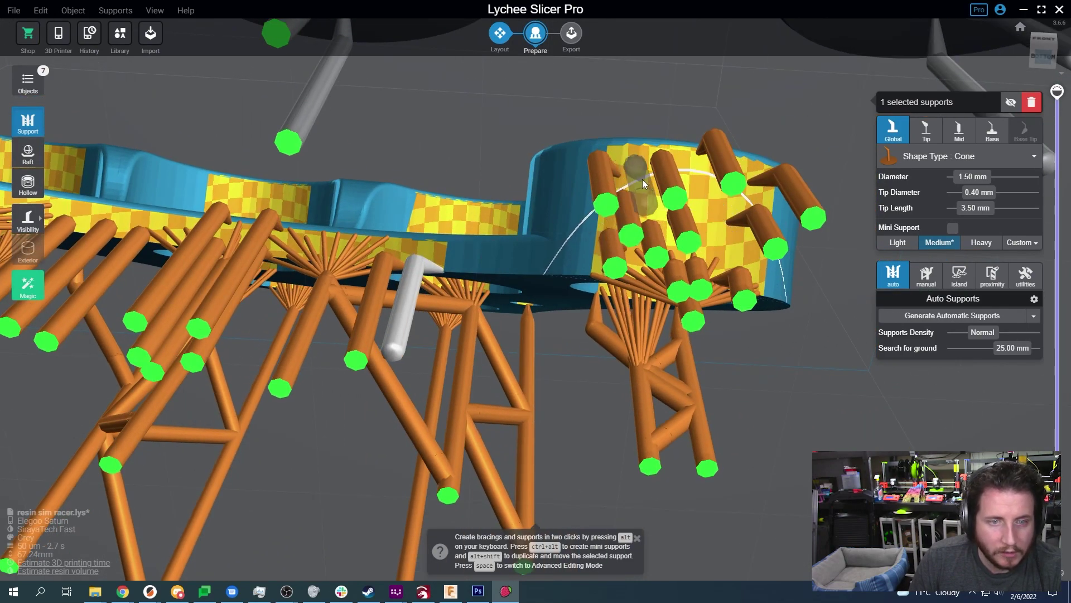
{"action": "scroll", "coordinate": [745, 246], "scroll_direction": "down", "scroll_amount": 5}
{"action": "right_click_drag", "start_coordinate": [746, 247], "coordinate": [413, 393]}
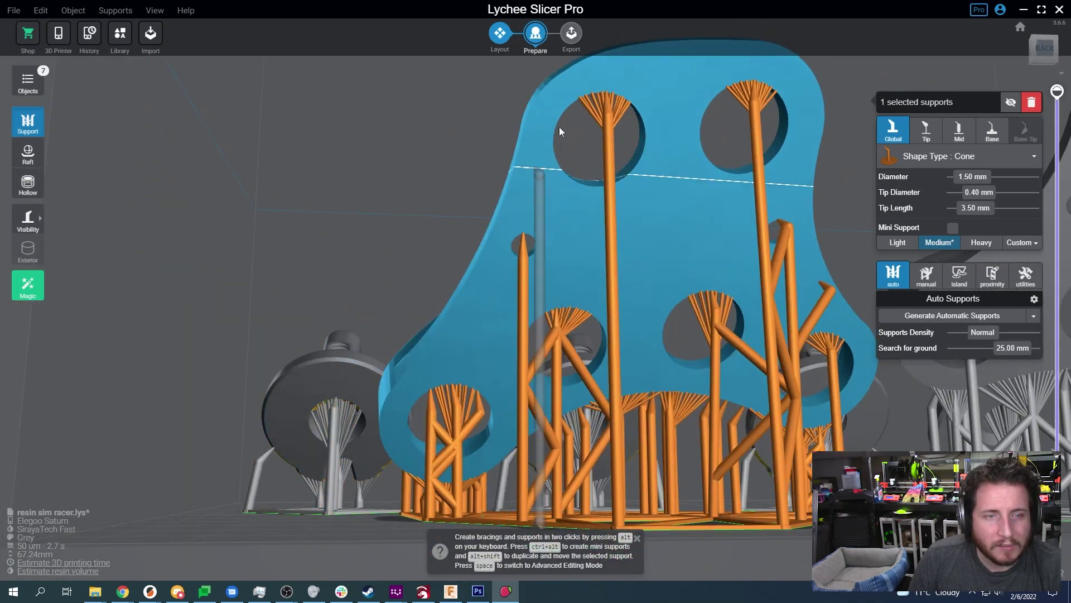
{"action": "right_click_drag", "start_coordinate": [818, 374], "coordinate": [670, 316]}
{"action": "scroll", "coordinate": [748, 324], "scroll_direction": "up", "scroll_amount": 5}
{"action": "scroll", "coordinate": [678, 276], "scroll_direction": "down", "scroll_amount": 5}
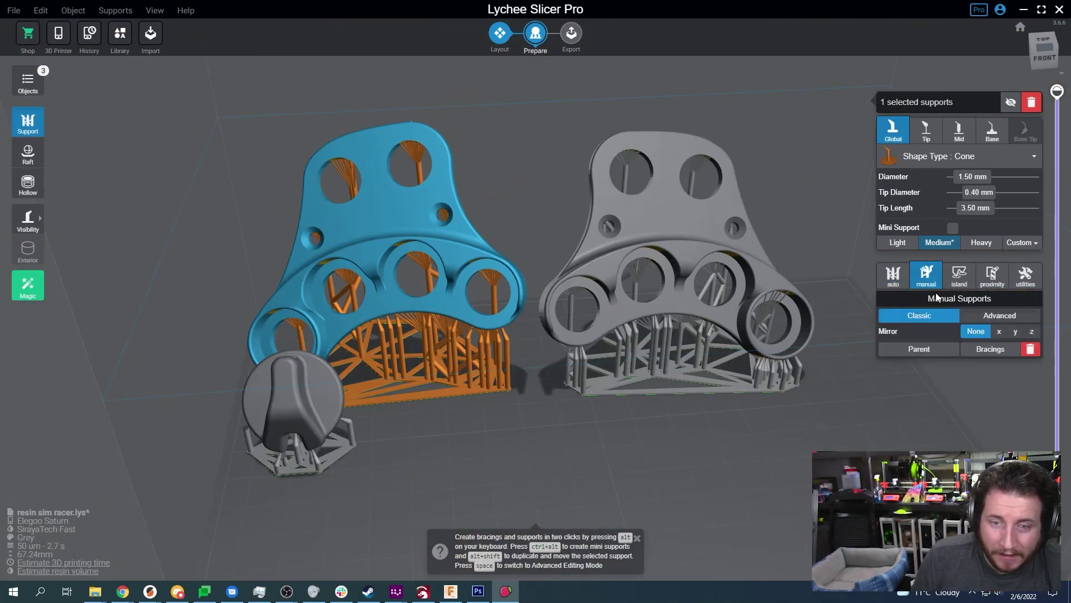
Select all and parent the supports (22 optimized), then add 74 bracings.
{"action": "left_click_drag", "start_coordinate": [820, 385], "coordinate": [761, 408]}
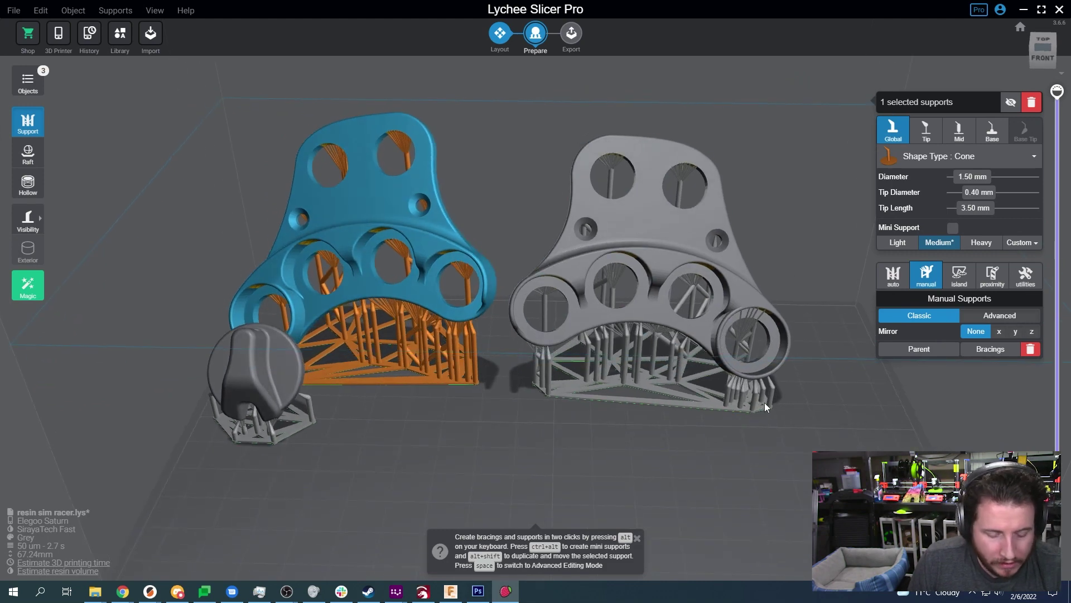
{"action": "key", "text": "ctrl+a"}
{"action": "left_click", "coordinate": [925, 352]}
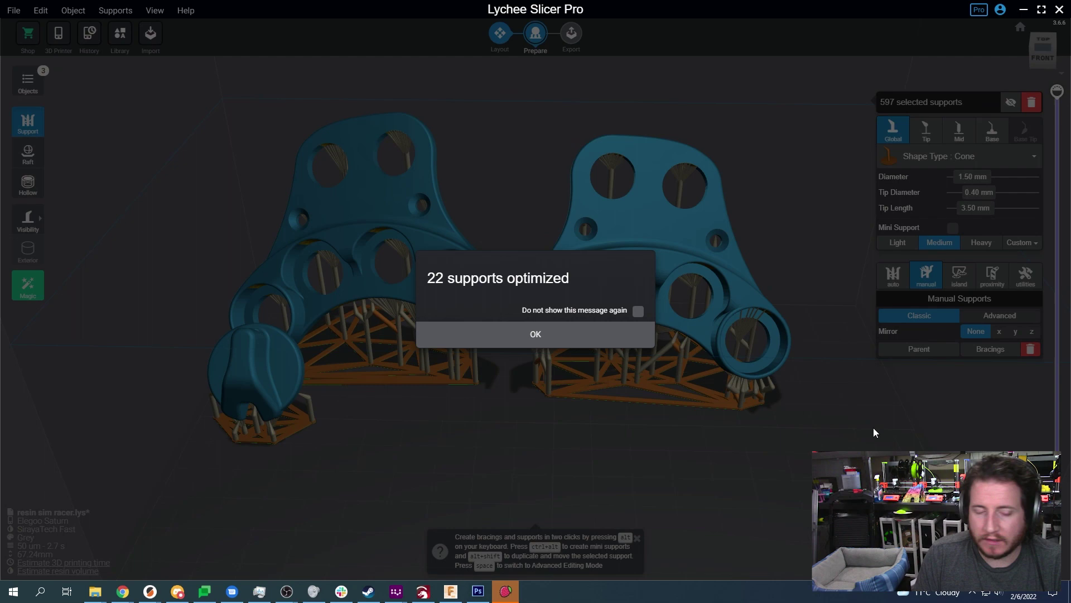
{"action": "key", "text": "Return"}
{"action": "left_click", "coordinate": [991, 349]}
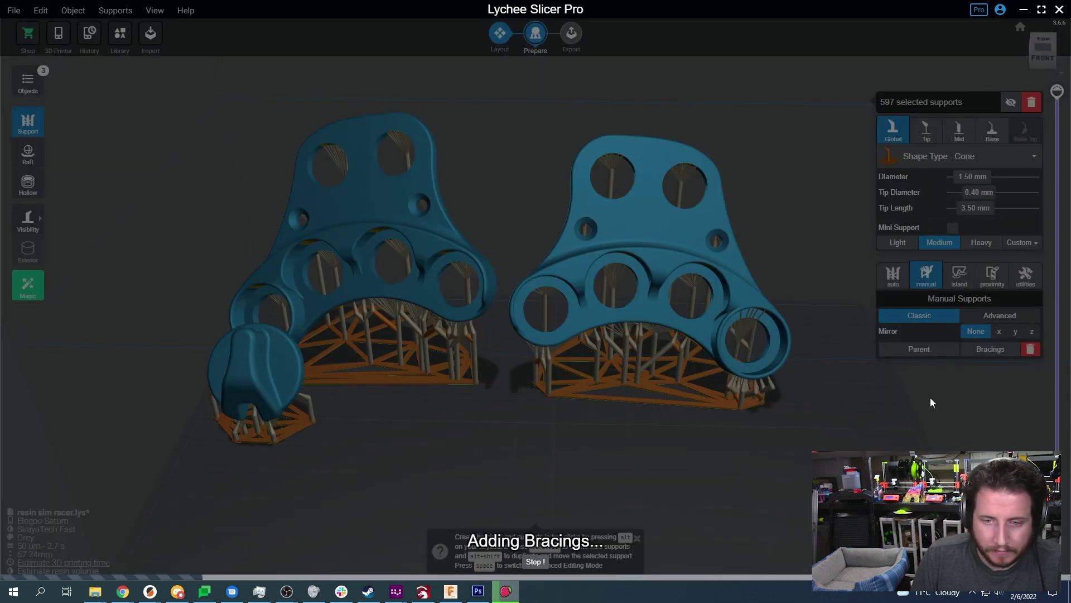
{"action": "key", "text": "Return"}
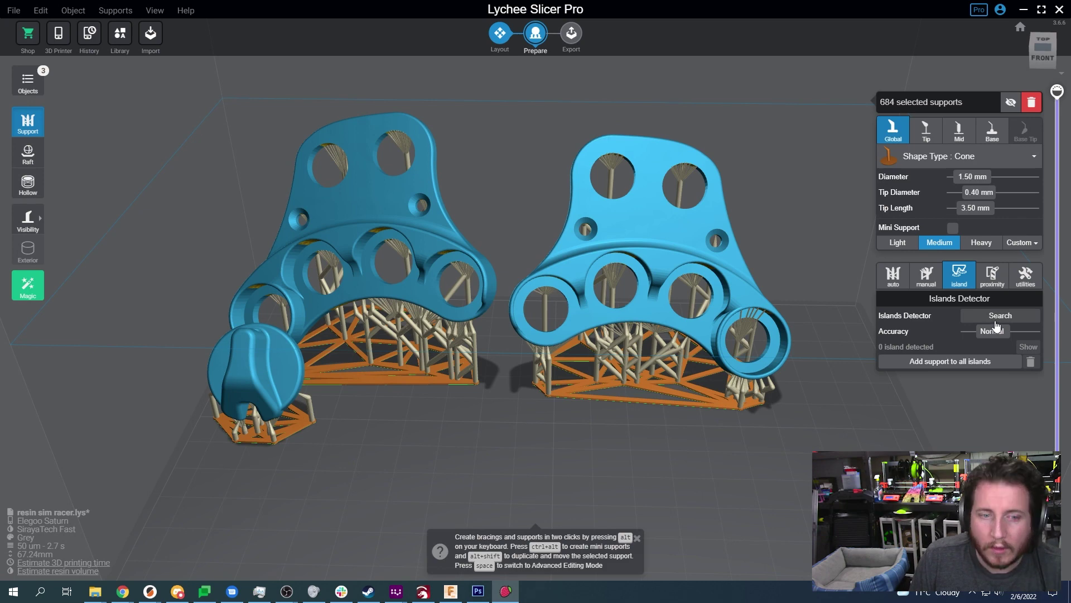
Search for islands and add a support to the one island found.
{"action": "left_click", "coordinate": [996, 321]}
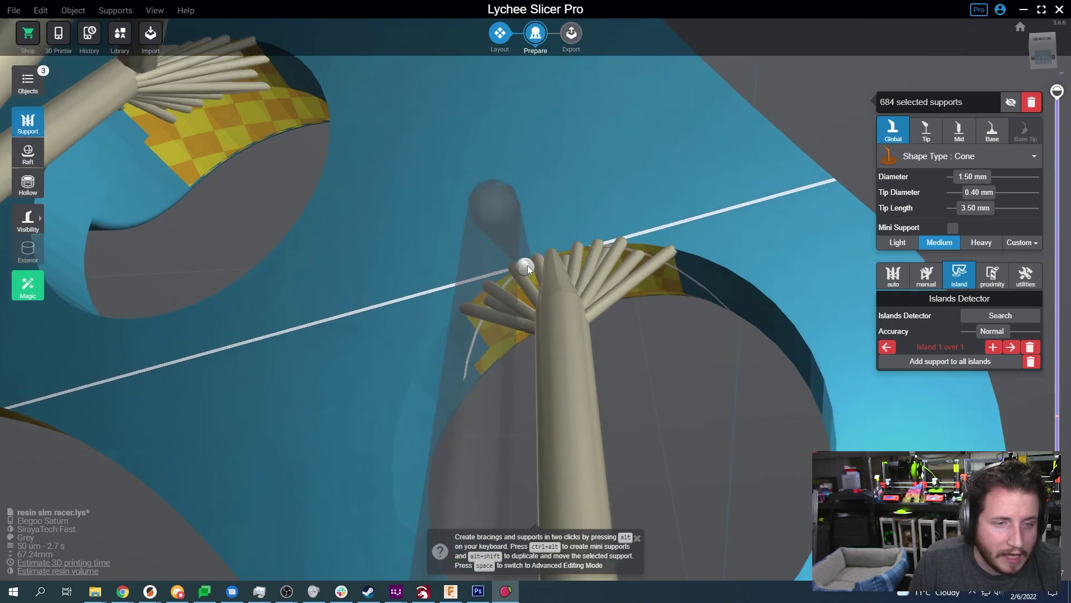
{"action": "left_click", "coordinate": [527, 265]}
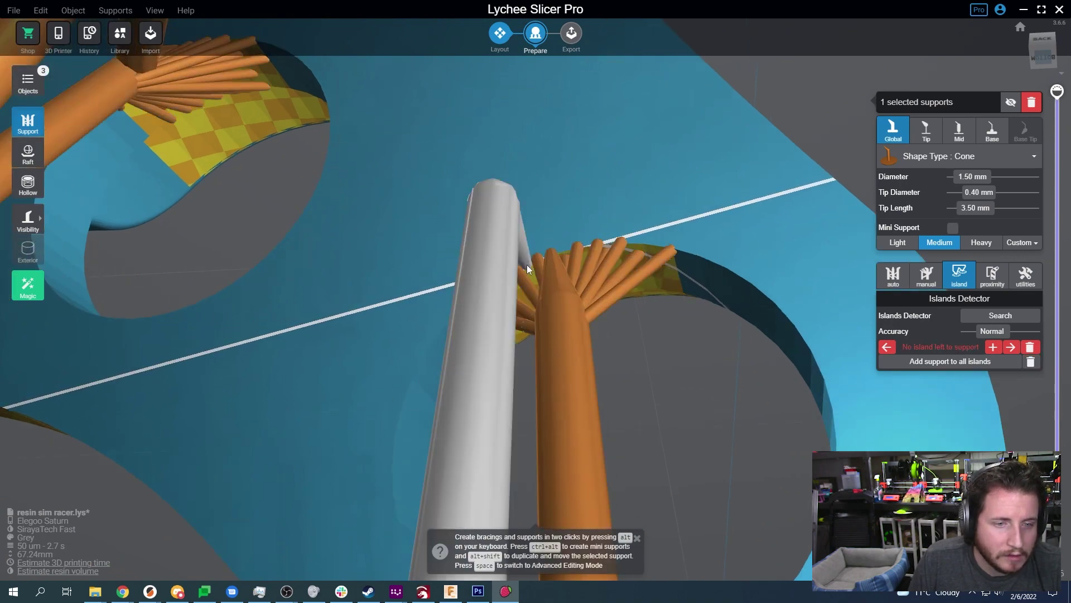
{"action": "left_click_drag", "start_coordinate": [527, 264], "coordinate": [498, 268]}
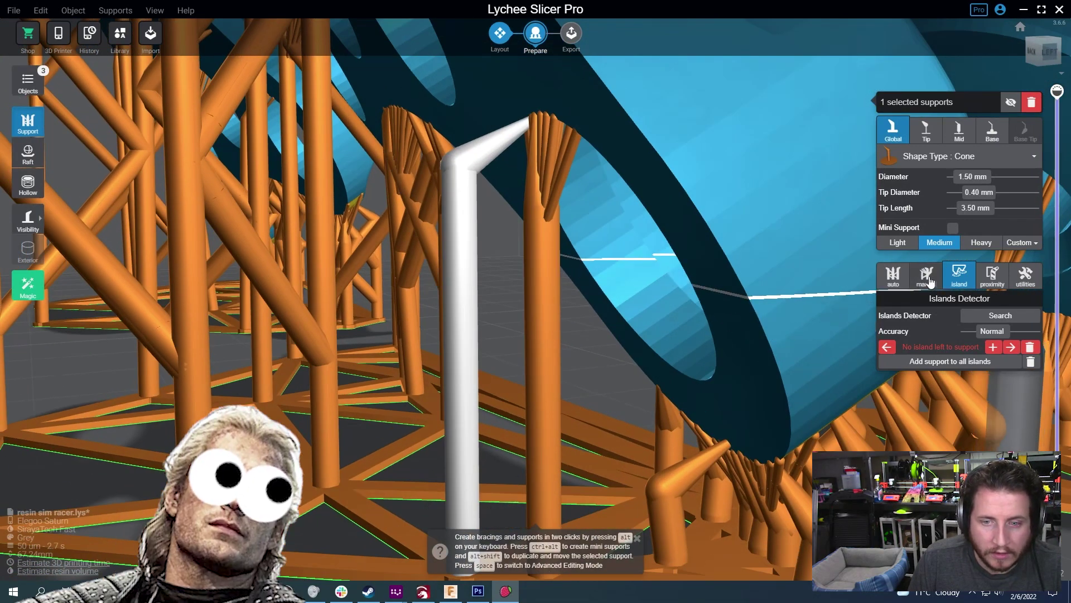
Lower the island support's joint in Advanced manual mode, giving a 5.52 mm tip.
{"action": "left_click", "coordinate": [927, 278]}
{"action": "left_click", "coordinate": [972, 318]}
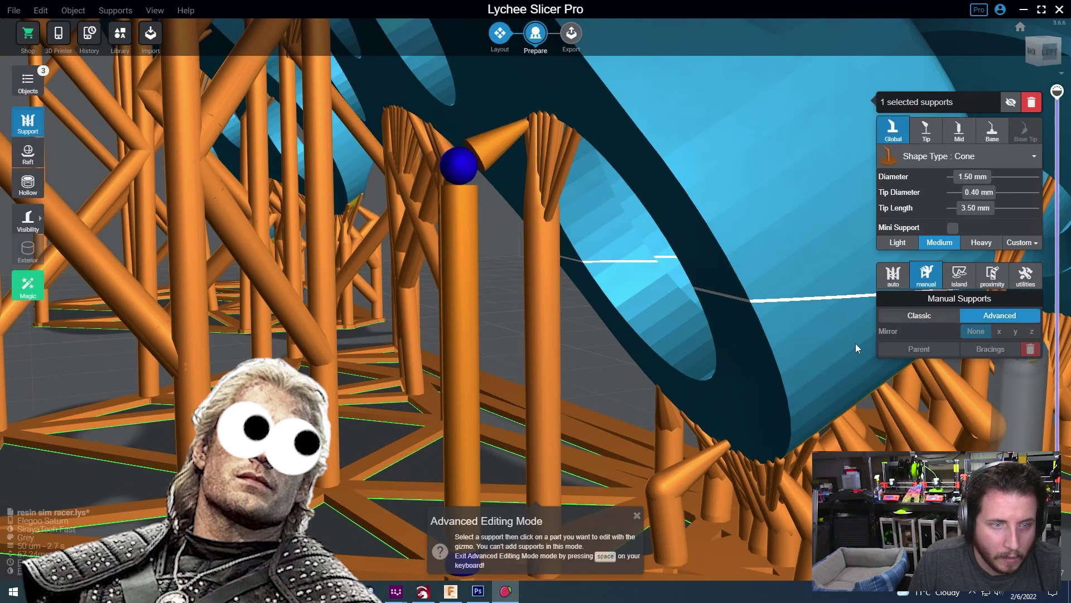
{"action": "left_click", "coordinate": [462, 163]}
{"action": "left_click_drag", "start_coordinate": [461, 168], "coordinate": [464, 230]}
Back in Classic mode, parent the support to brace it to its neighbours.
{"action": "left_click", "coordinate": [919, 315]}
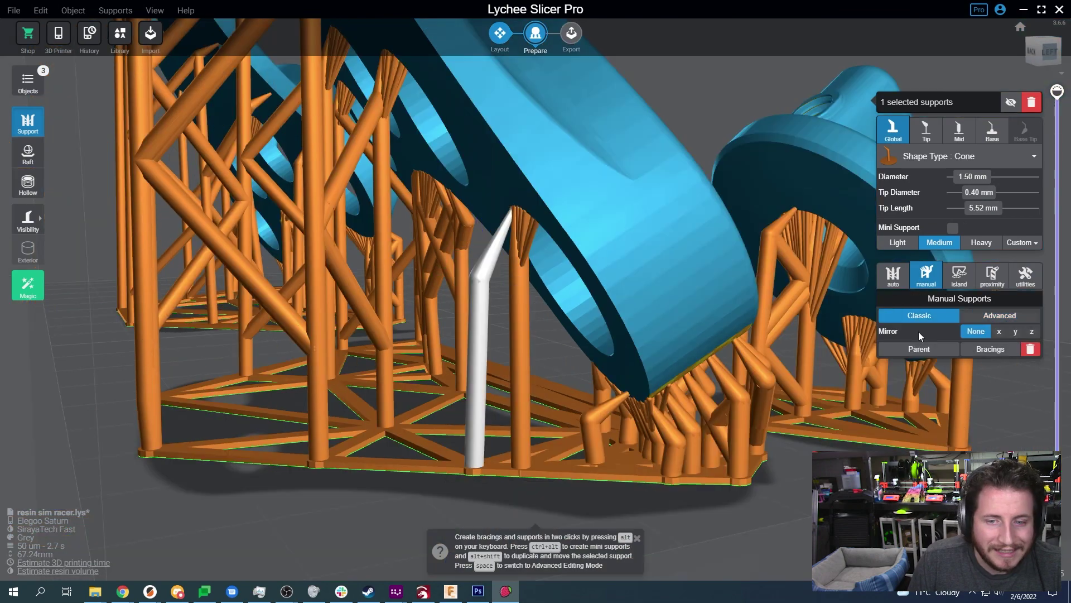
{"action": "left_click", "coordinate": [919, 349]}
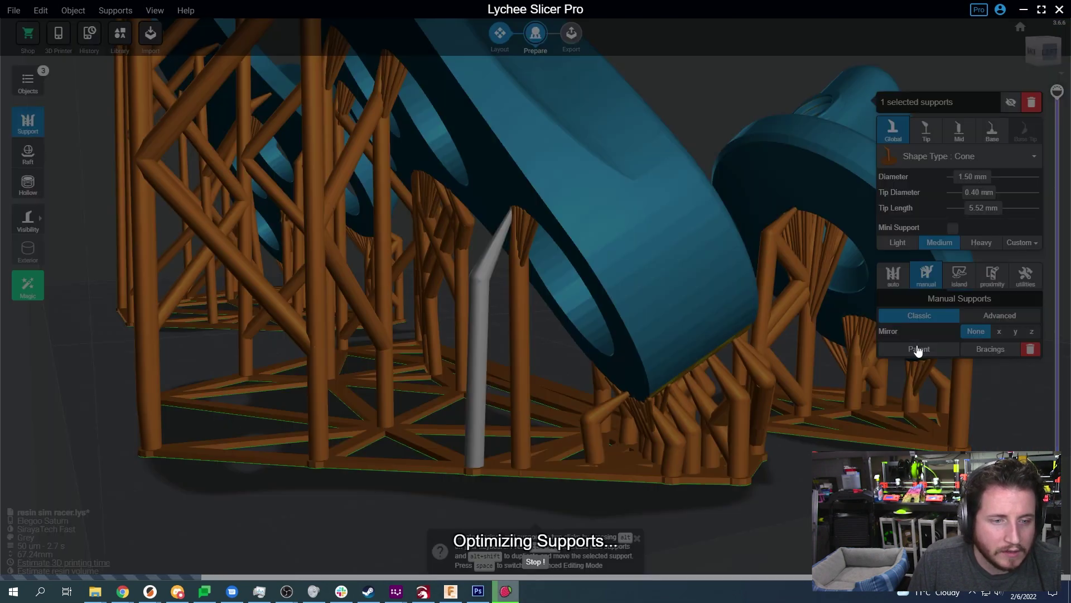
{"action": "left_click", "coordinate": [540, 336]}
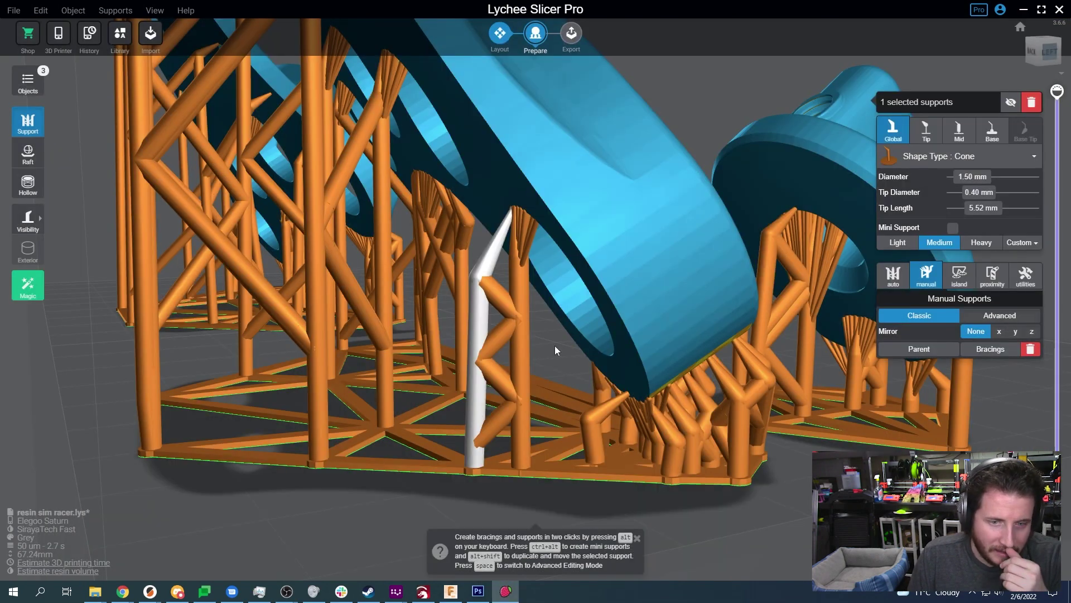
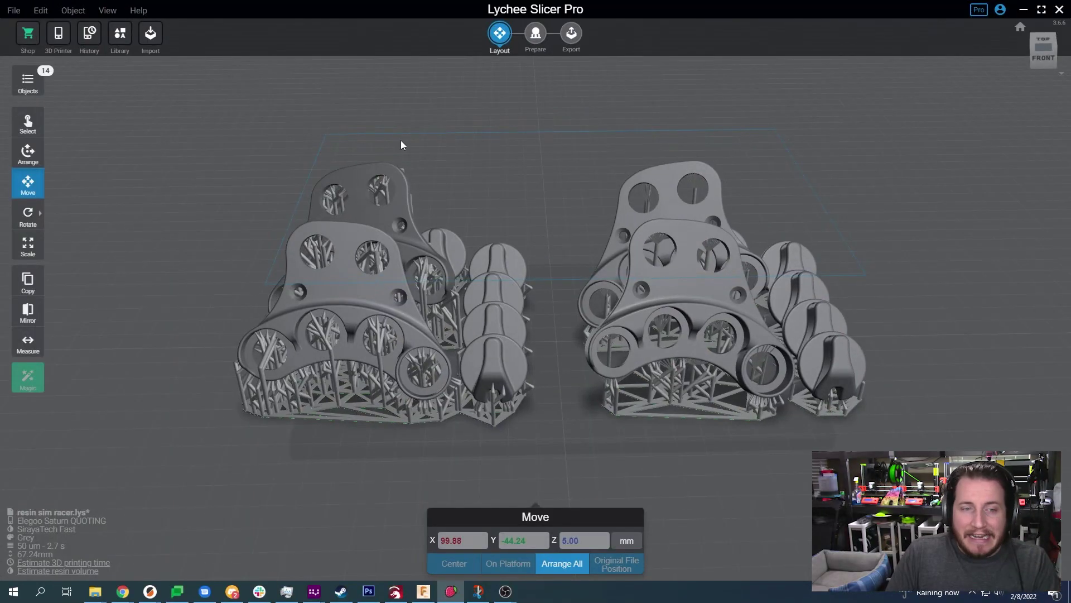
Select the knob parts and the large front plate to inspect supports on the 47.72 mL set.
{"action": "left_click", "coordinate": [494, 299]}
{"action": "left_click", "coordinate": [754, 441]}
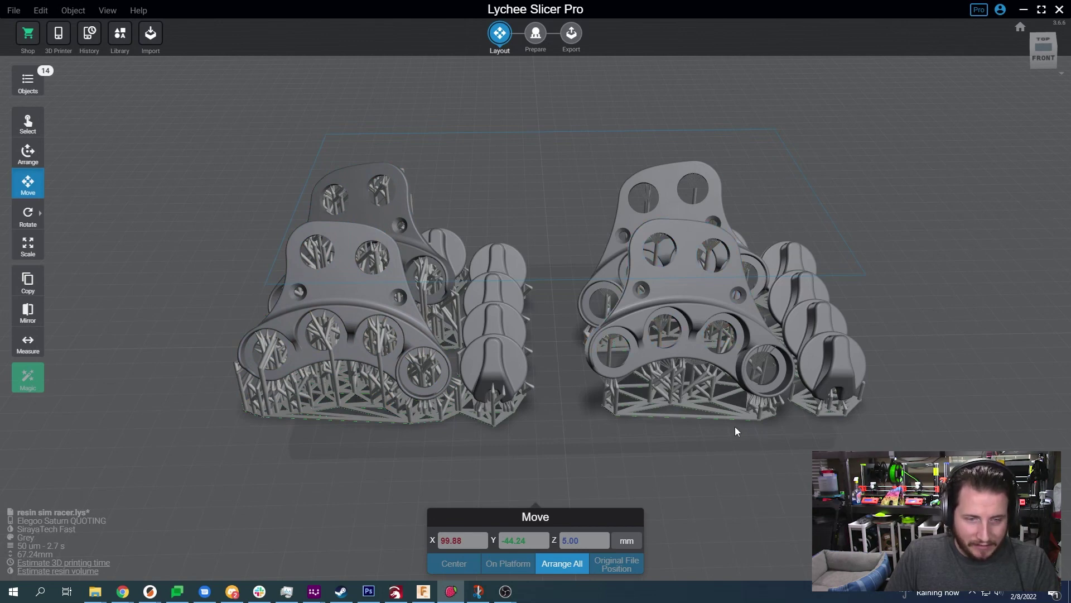
{"action": "left_click", "coordinate": [640, 263]}
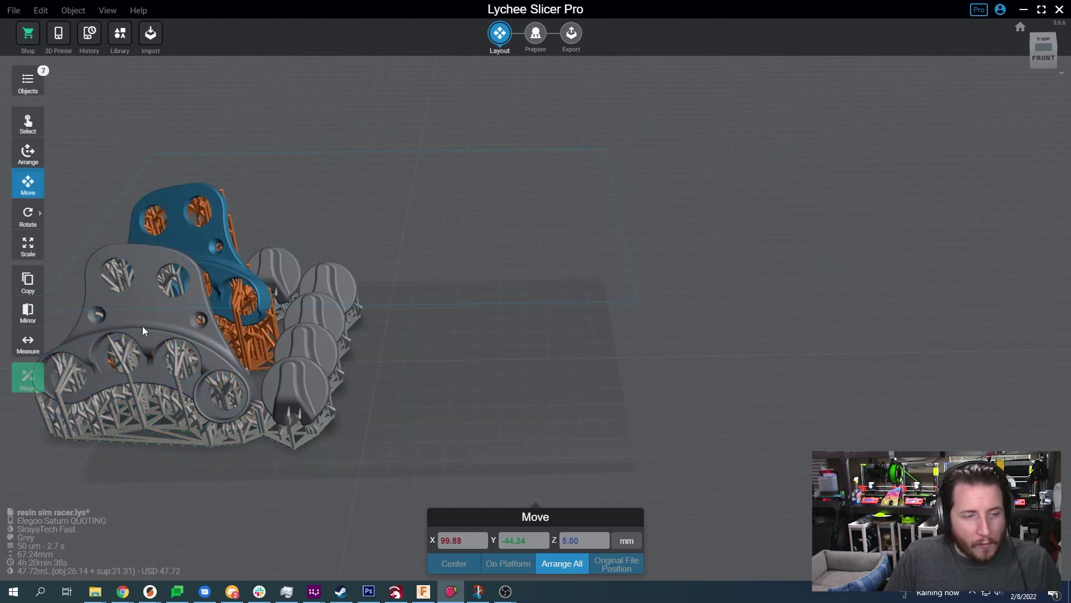
{"action": "left_click", "coordinate": [354, 330]}
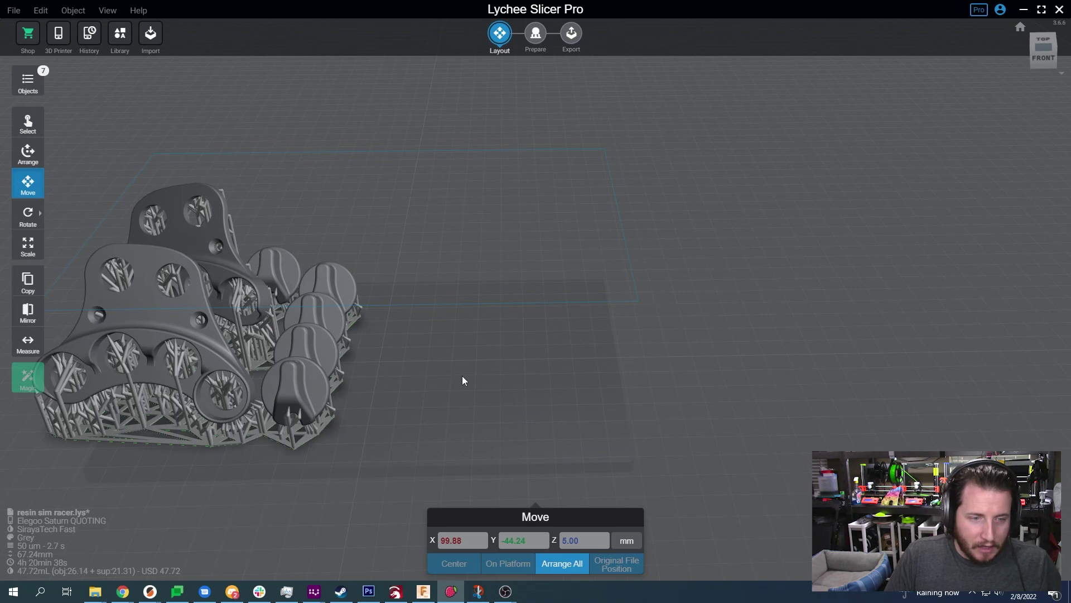
{"action": "right_click_drag", "start_coordinate": [462, 380], "coordinate": [558, 385]}
{"action": "left_click", "coordinate": [432, 274]}
{"action": "left_click", "coordinate": [252, 310]}
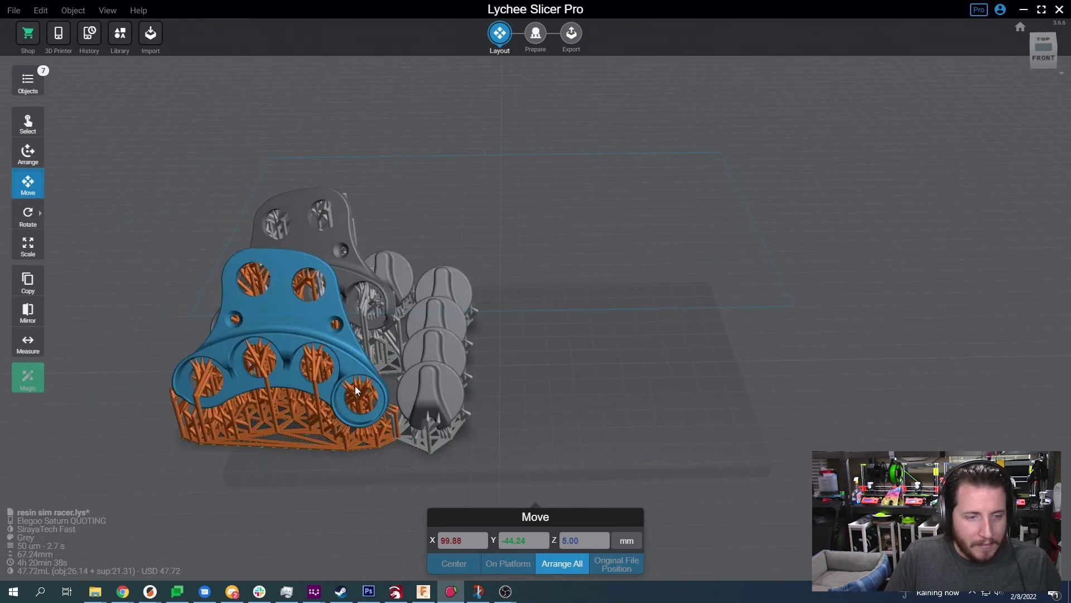
{"action": "left_click", "coordinate": [568, 371]}
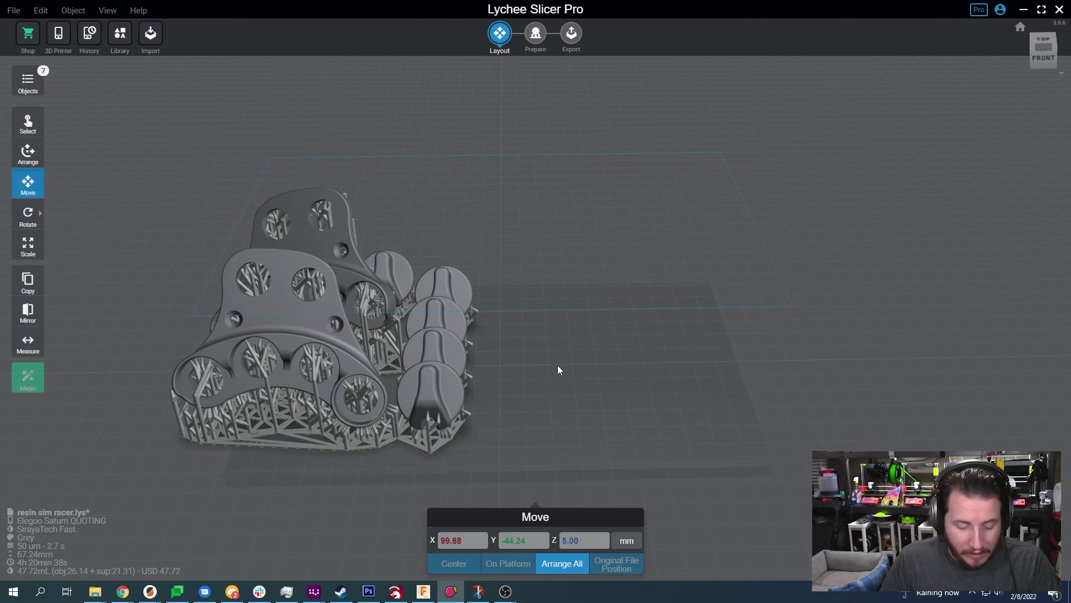
Show the 28.78 mL custom-supported set, then restore both sets (14 objects) side by side.
{"action": "key", "text": "ctrl+z"}
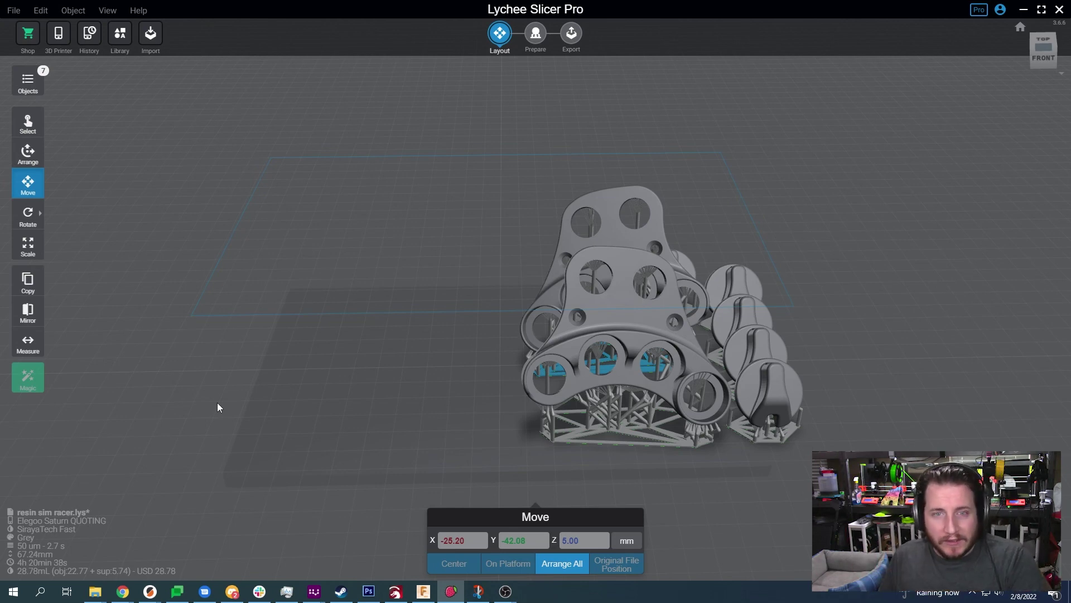
{"action": "key", "text": "ctrl+v"}
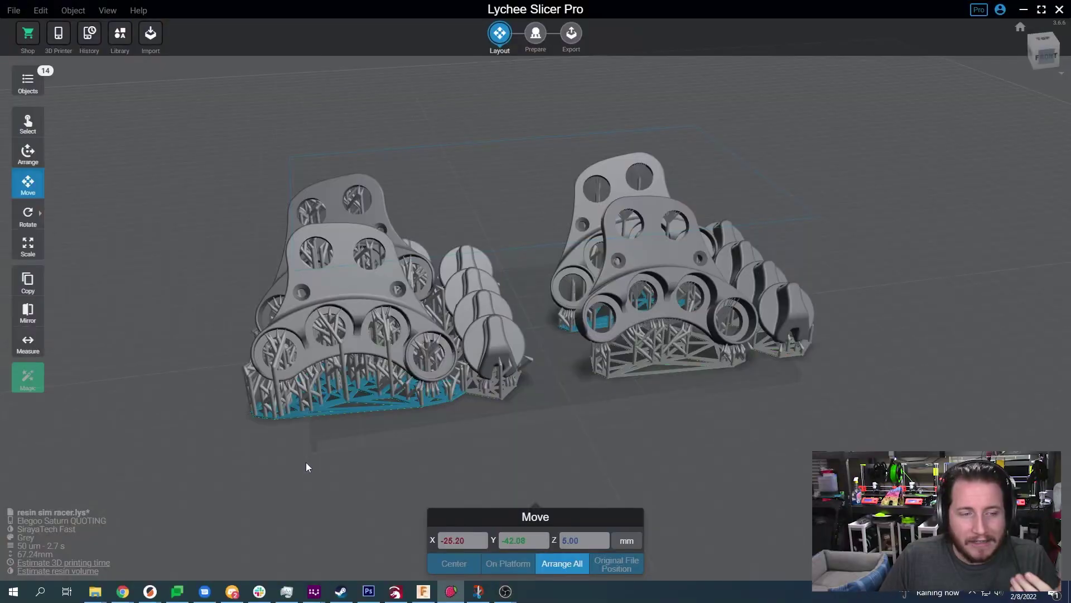
{"action": "mouse_move", "coordinate": [404, 418]}
{"action": "left_mouse_down"}
{"action": "mouse_move", "coordinate": [364, 431]}
{"action": "mouse_move", "coordinate": [407, 425]}
{"action": "left_mouse_up"}
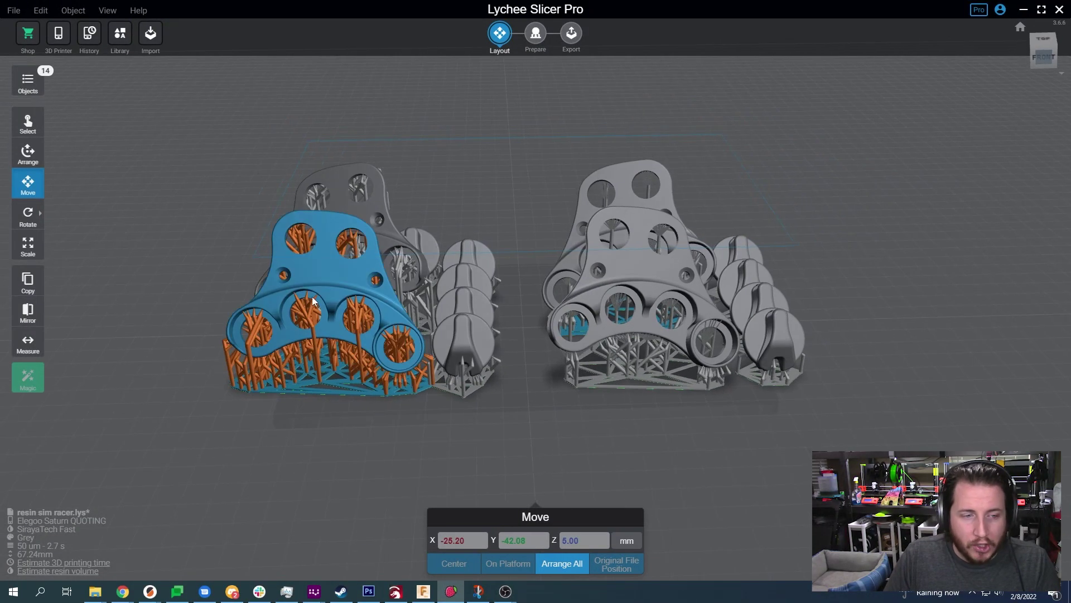